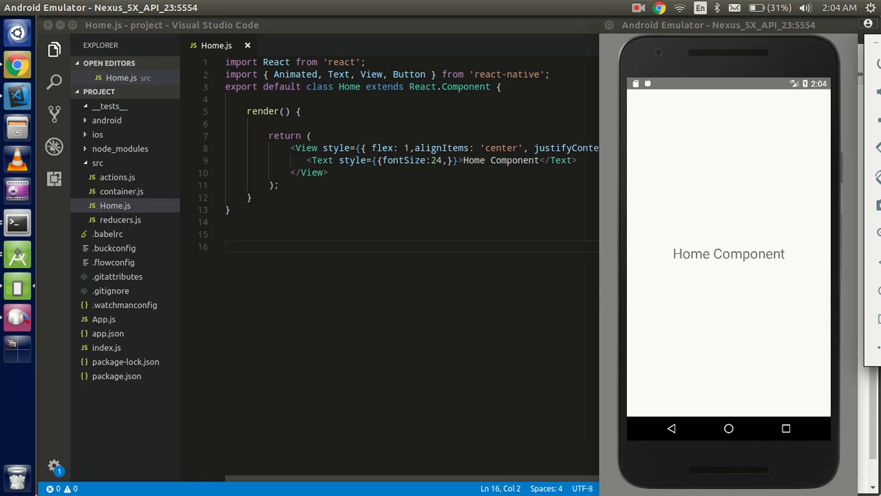
Bring VS Code over the emulator, zoom the interface in and focus the Explorer on __tests__.
click(228, 221)
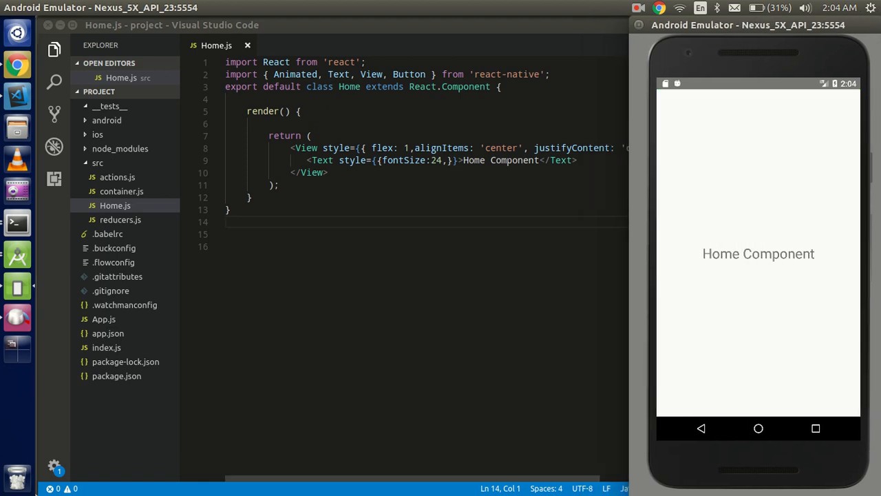
click(329, 172)
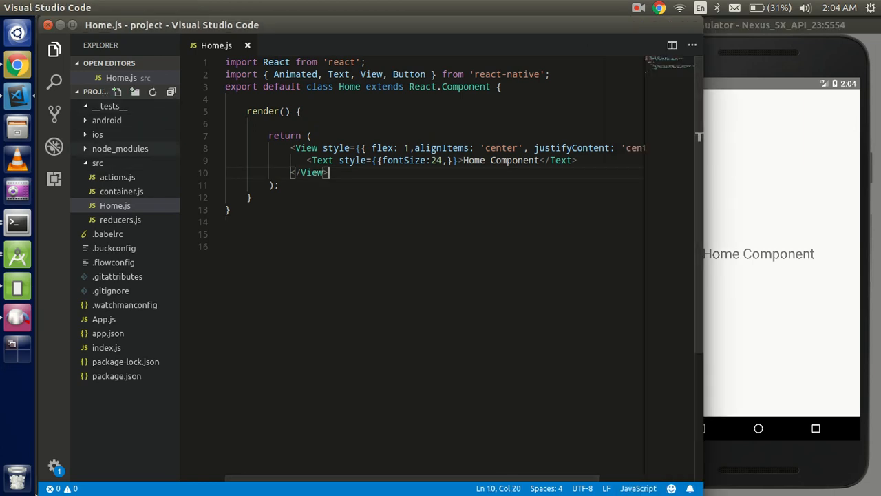
click(234, 235)
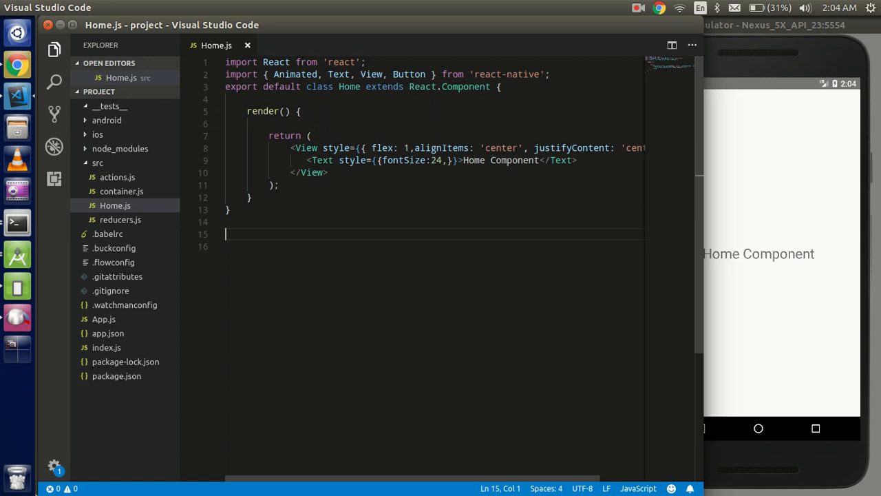
key(ctrl+equal)
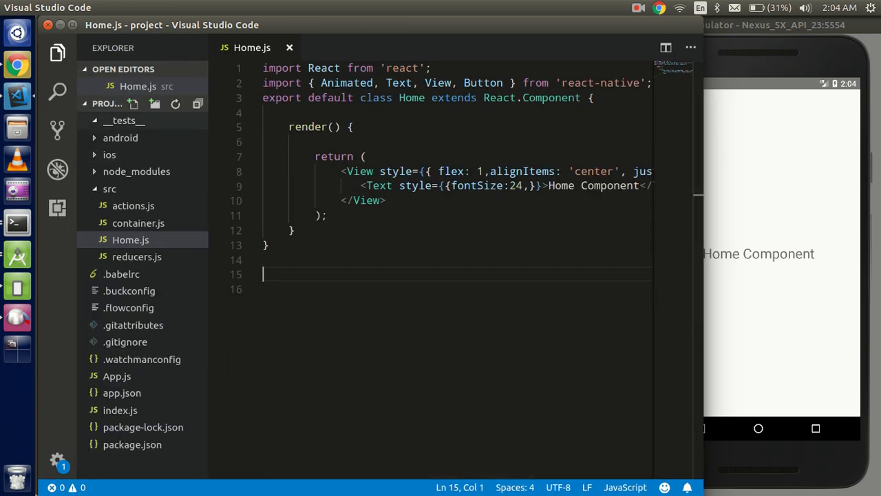
key(ctrl+shift+e)
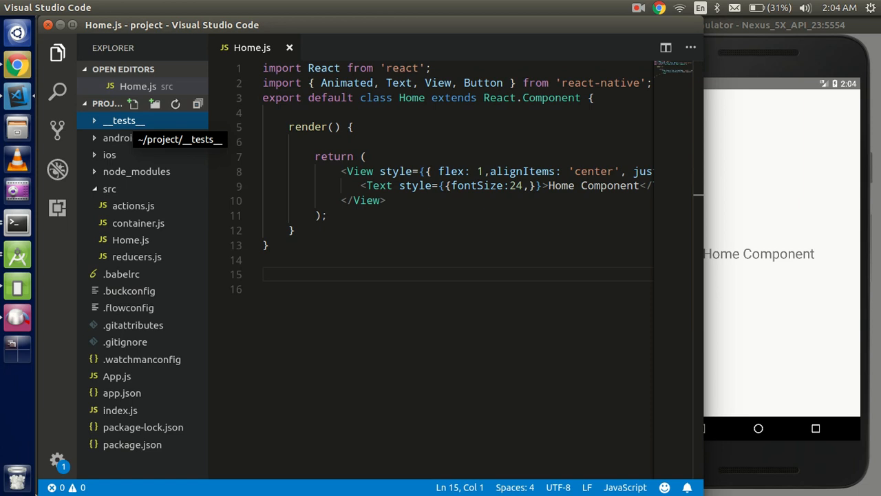
Create a new file Home-test.js in __tests__ via the folder's context menu.
right_click(122, 120)
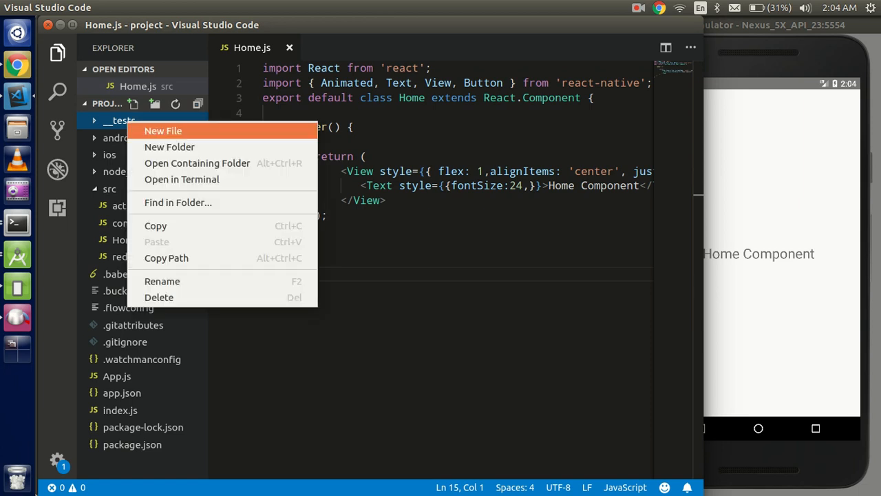
click(148, 130)
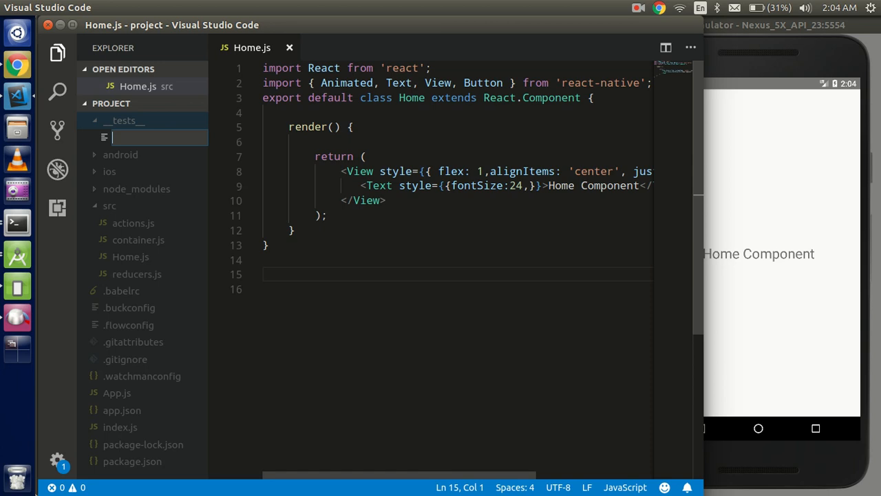
text(H)
text(ome)
text(-test.js)
key(Return)
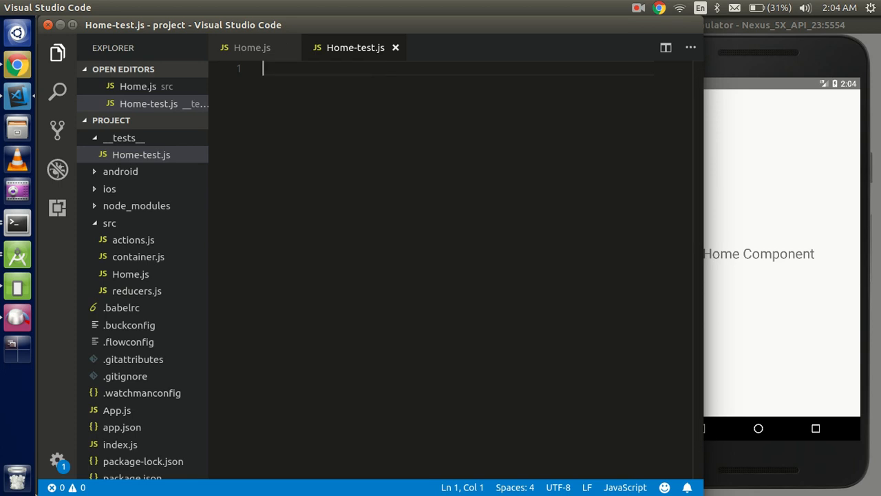
text(im)
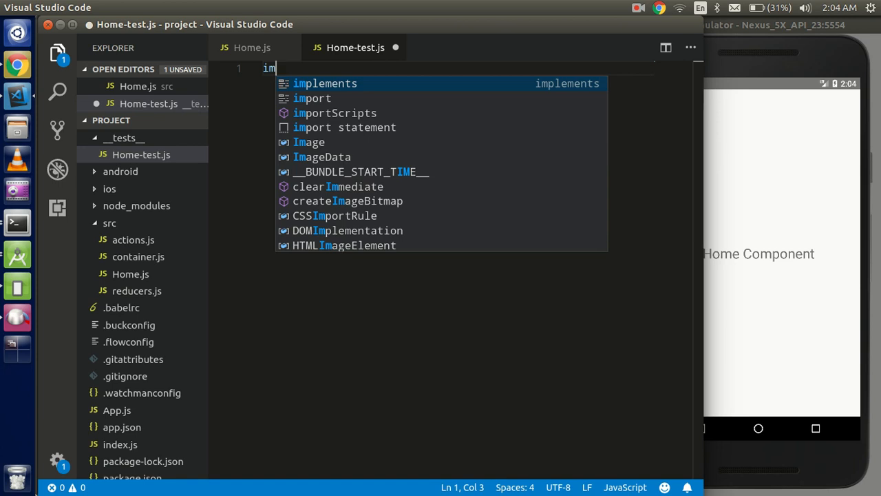
Write import 'react-native'; on line 1 of Home-test.js.
key(Down)
key(Return)
text(rt r)
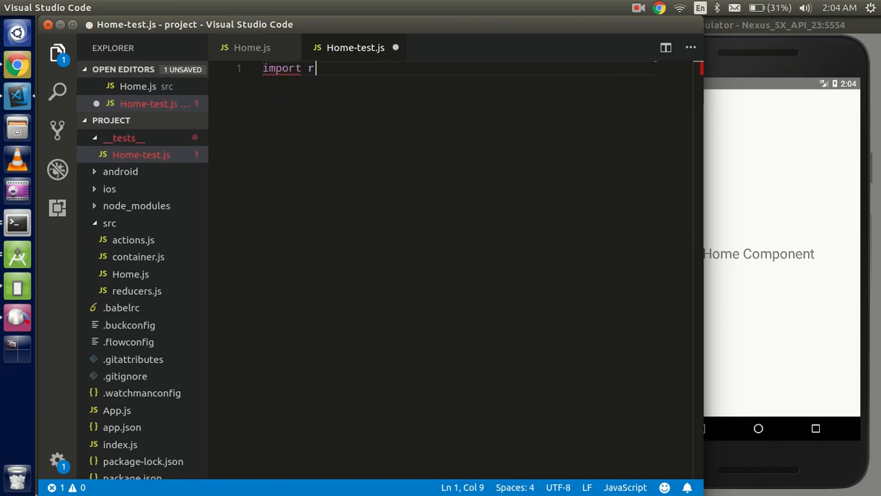
text(e)
key(BackSpace)
key(BackSpace)
text('re)
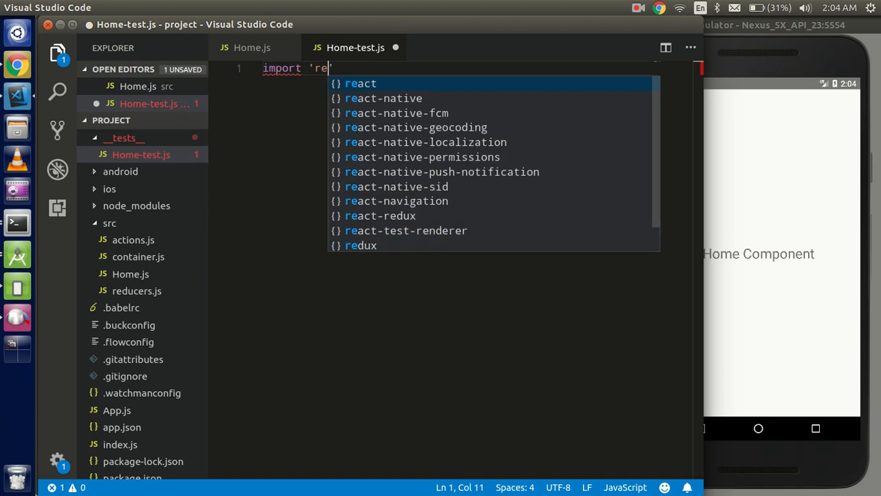
text(act)
key(Right)
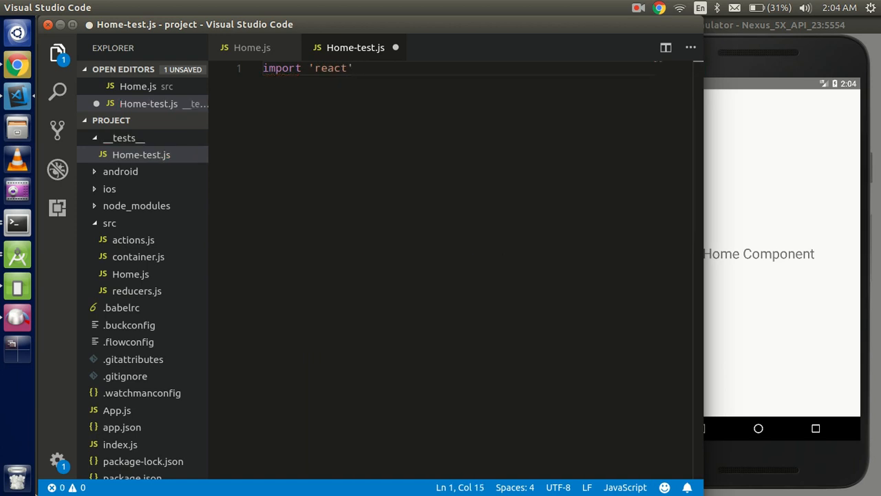
key(Left)
text(-na)
text(tive)
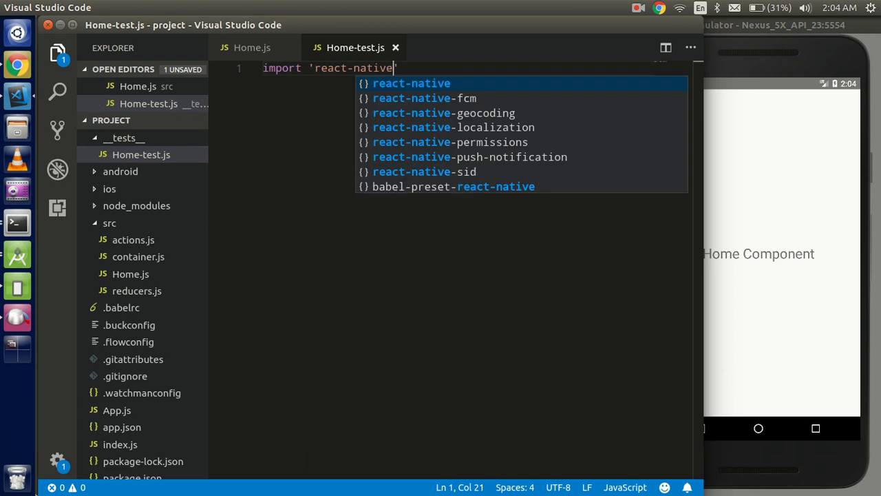
key(Right)
text(,)
key(Return)
text(i)
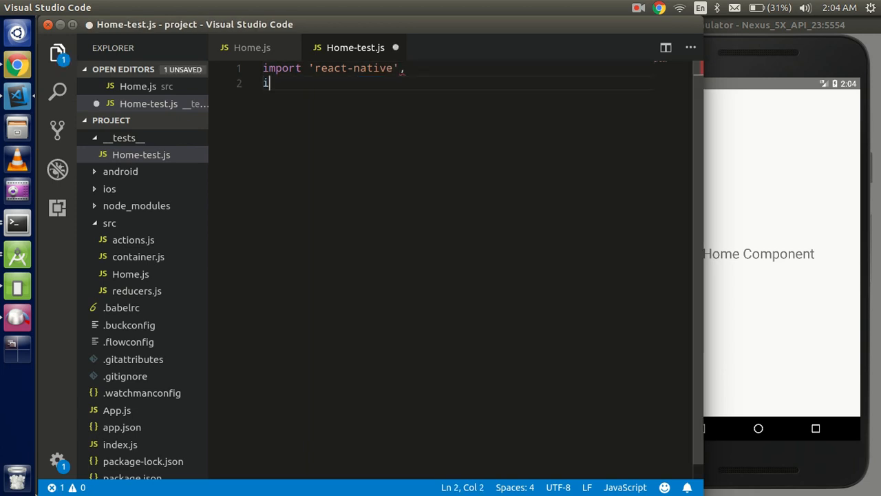
text(mport RE)
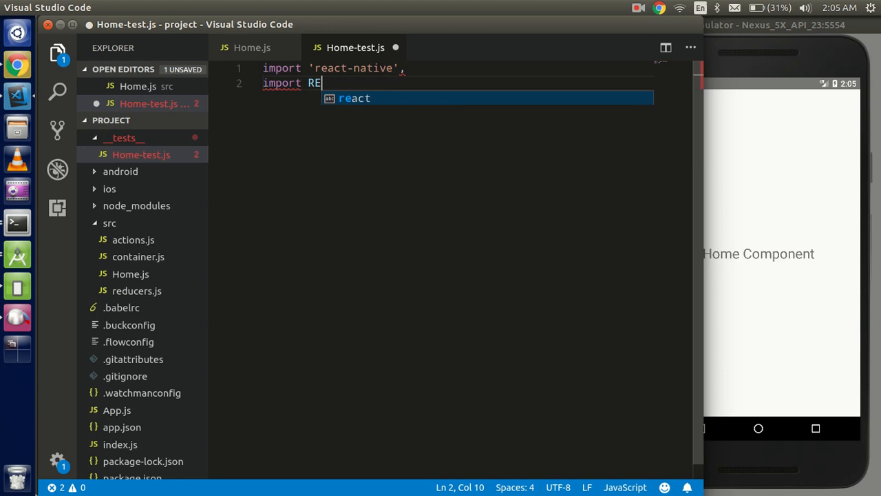
text(act)
Write import React from 'react'; on line 2 and fix trailing commas into semicolons.
key(Return)
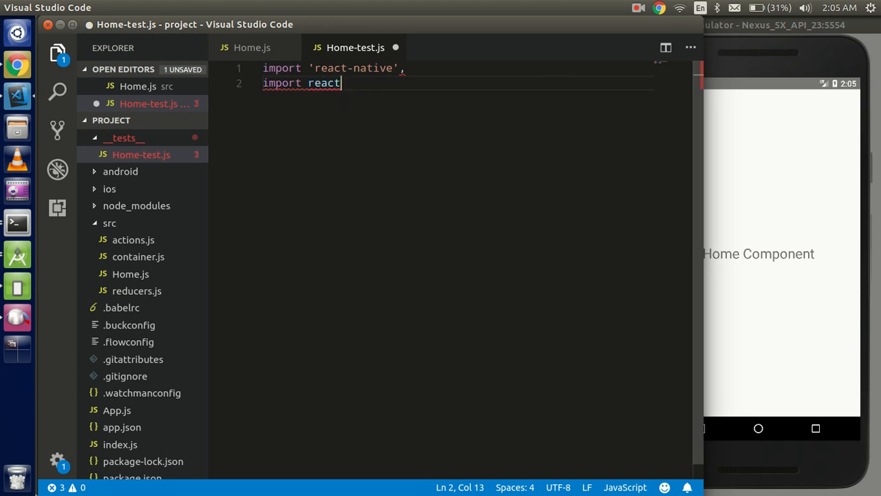
key(Left)
key(Left)
key(Left)
key(BackSpace)
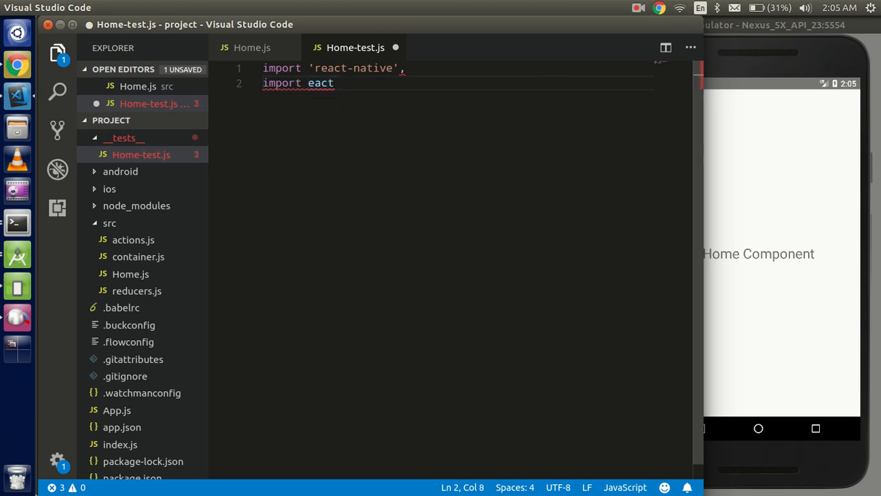
text(R)
key(Right)
key(Right)
key(Right)
key(Right)
text(fr)
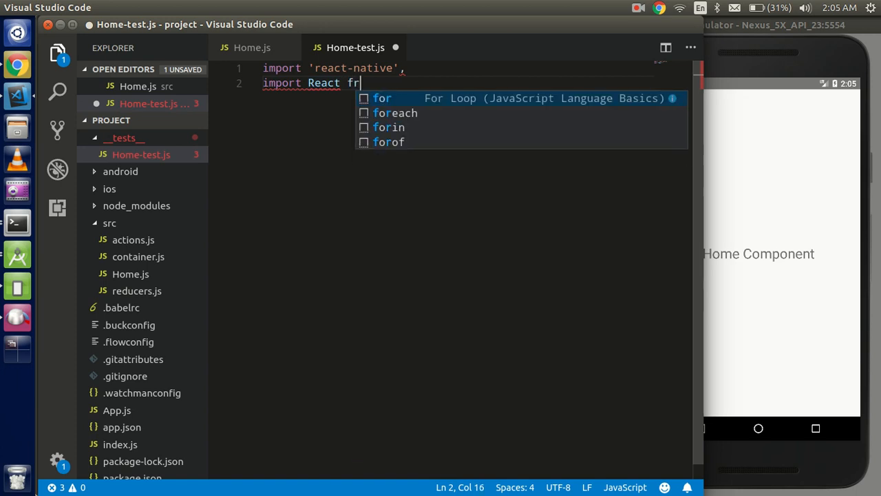
text(om 'reac)
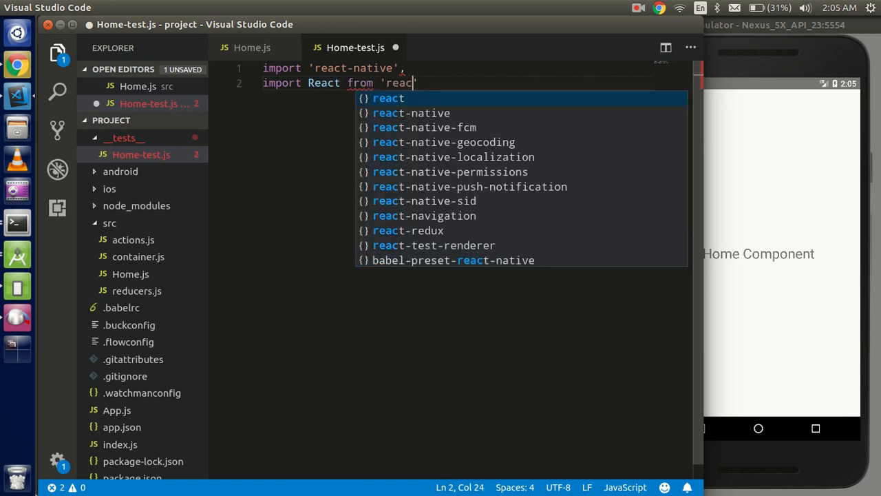
text(t)
key(Right)
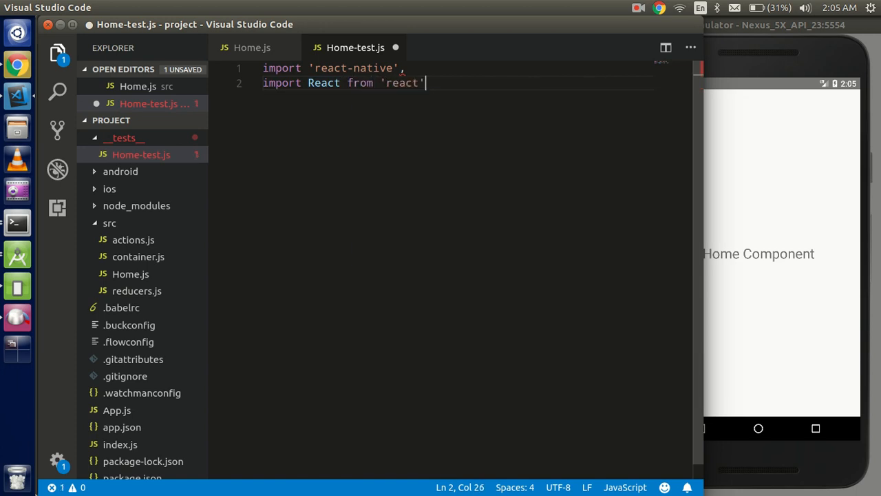
text(,)
key(BackSpace)
text(;)
key(Up)
key(BackSpace)
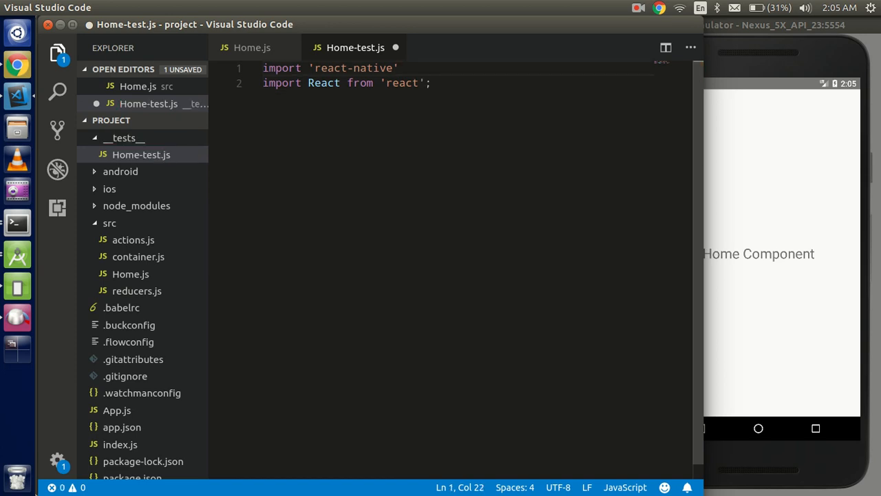
text(;)
key(Down)
key(Right)
key(Right)
key(End)
key(Return)
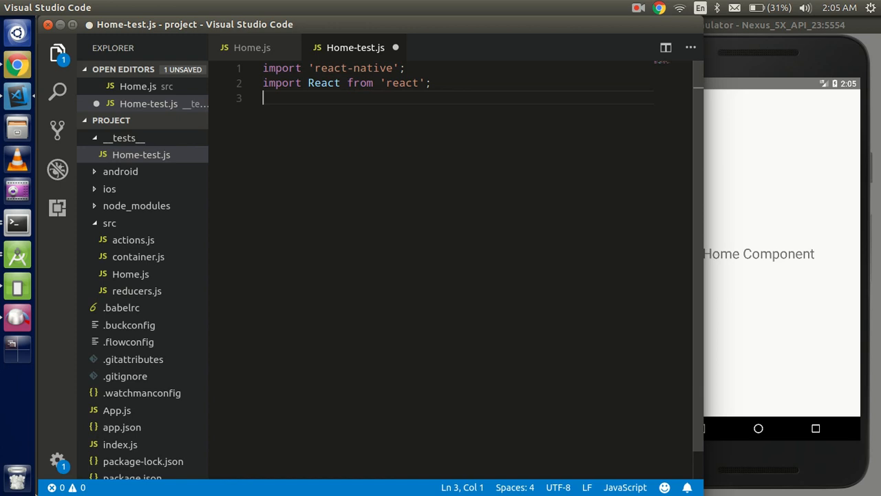
text(import )
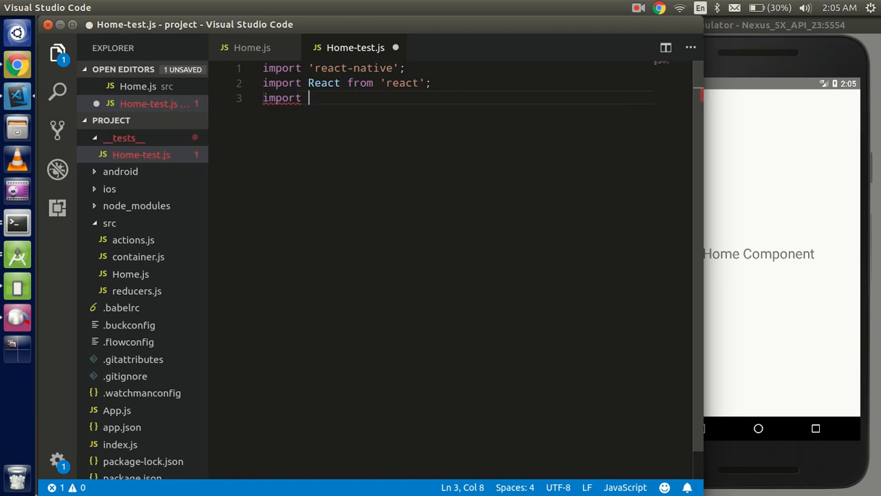
text(home)
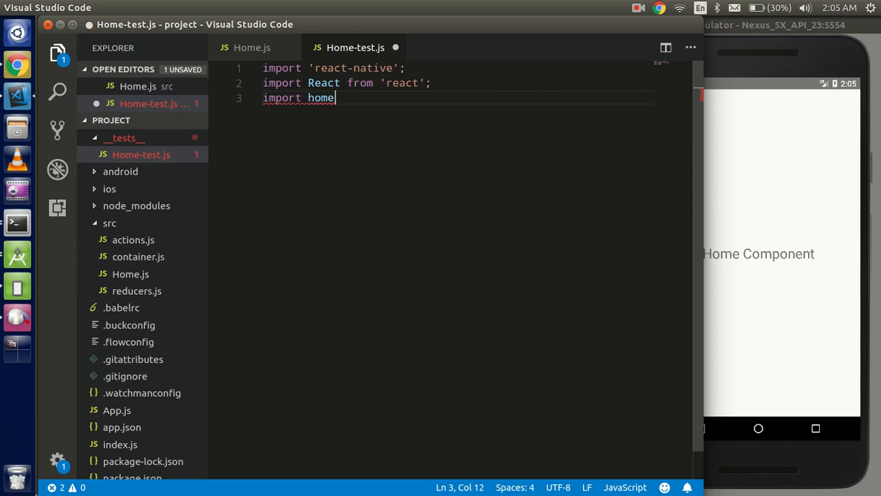
Add import Home from '../src/Home'; using the path suggestions.
key(BackSpace)
key(BackSpace)
key(BackSpace)
key(BackSpace)
text(HOm)
text(e)
key(BackSpace)
key(BackSpace)
key(BackSpace)
text(ome )
text(from )
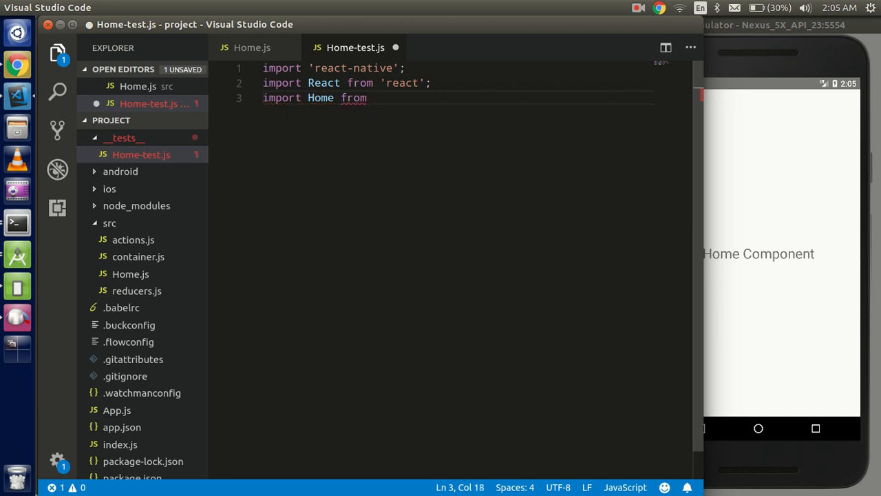
text(')
text(..)
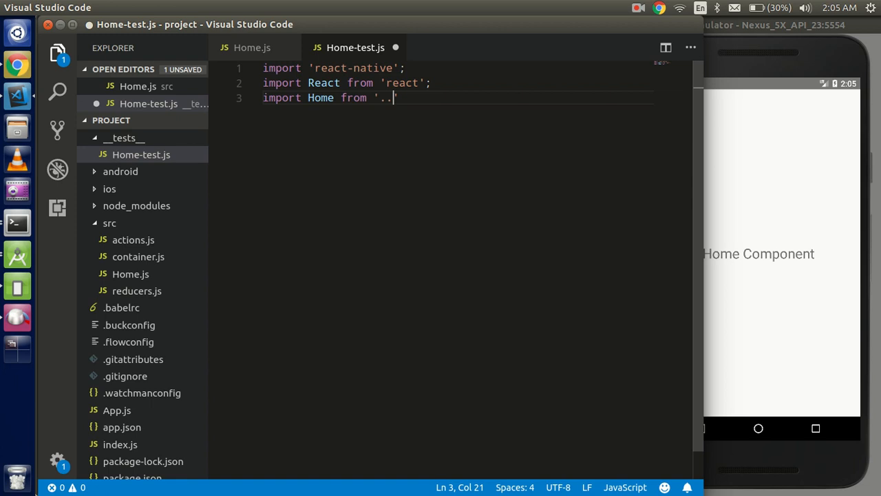
text(/)
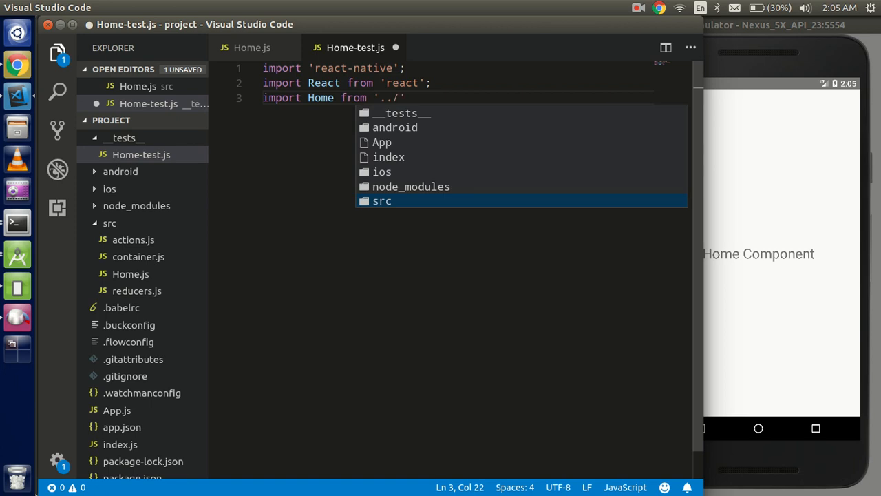
text(scr)
key(Return)
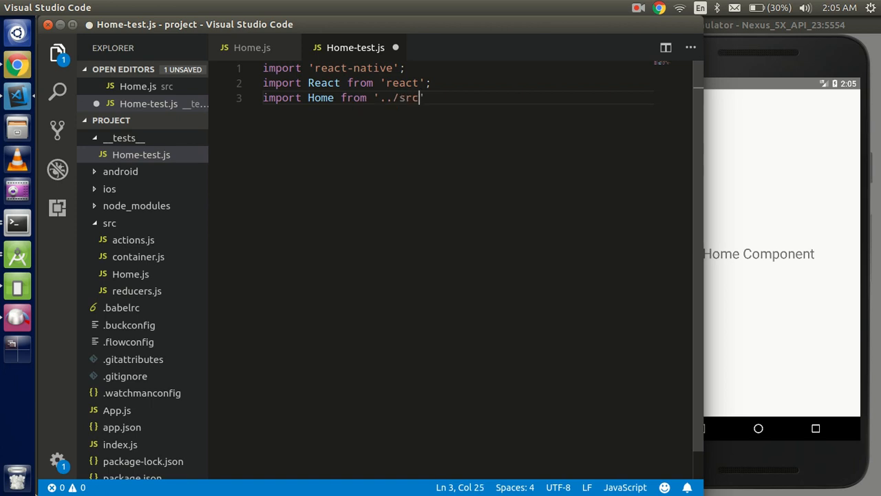
text(/HOm)
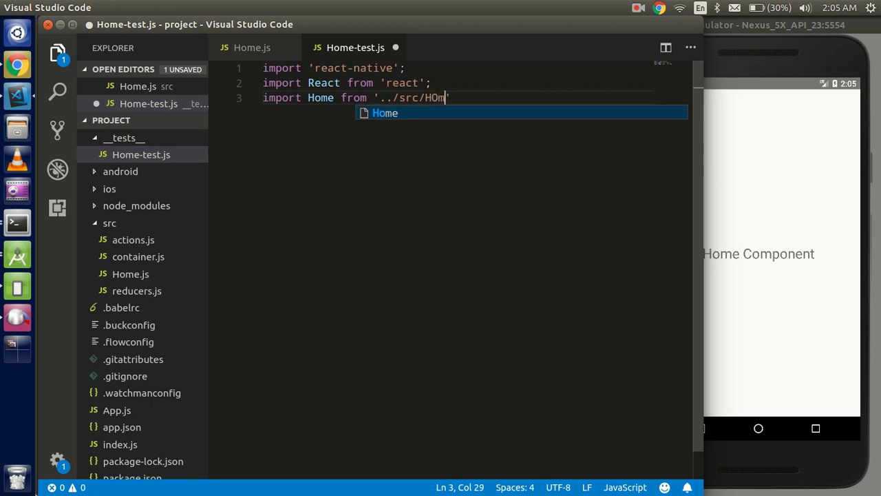
text(e)
key(Return)
key(Right)
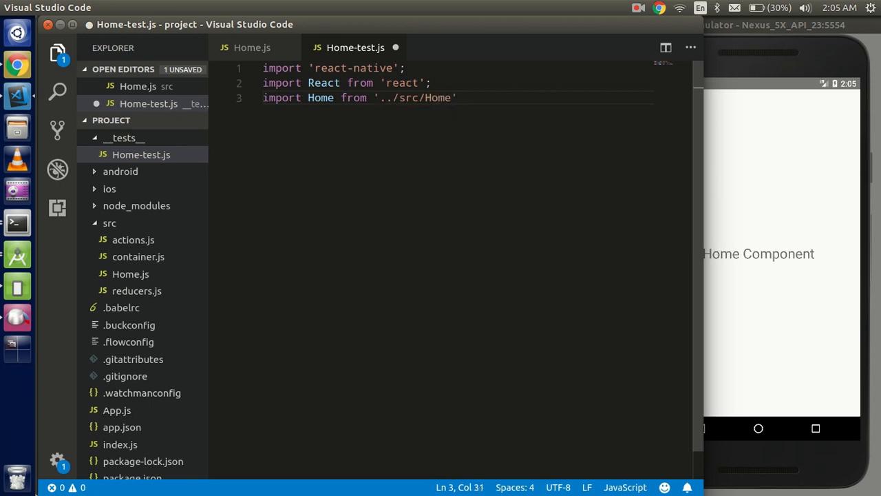
text(;)
key(Return)
key(Return)
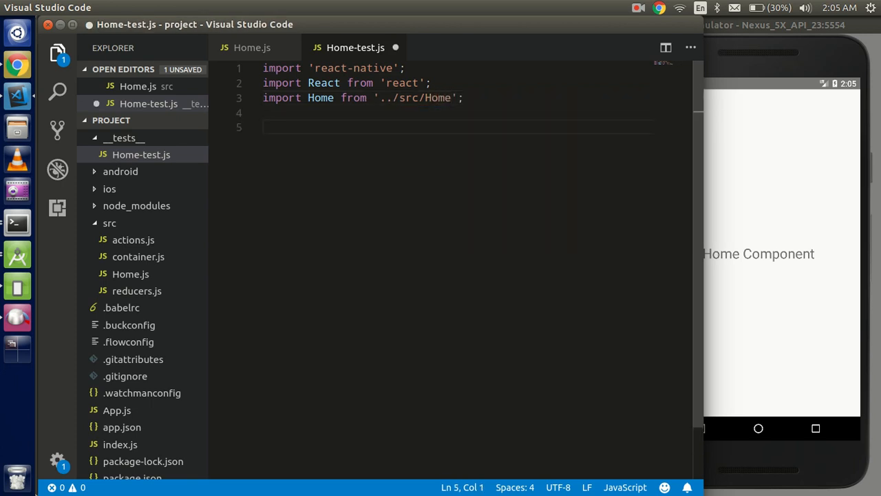
key(BackSpace)
text(im)
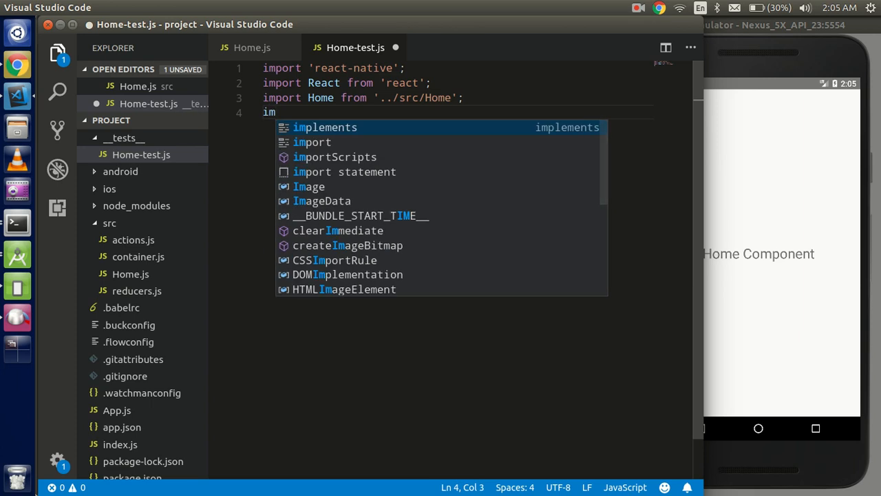
Add import render from 'react-test-renderer'; and leave blank lines for the test.
key(Down)
key(Return)
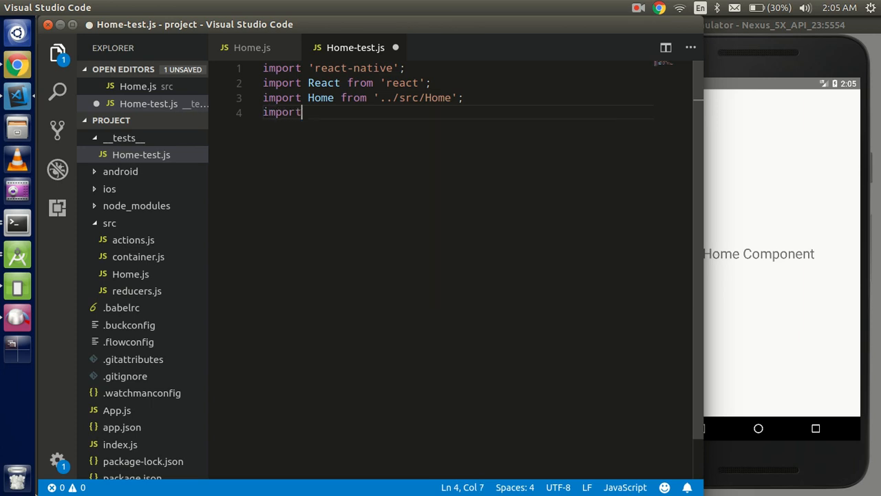
text( render)
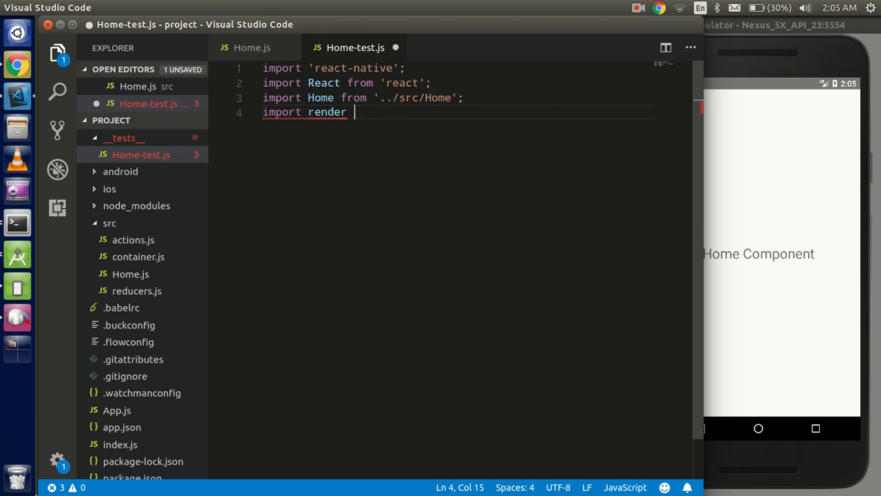
text(from )
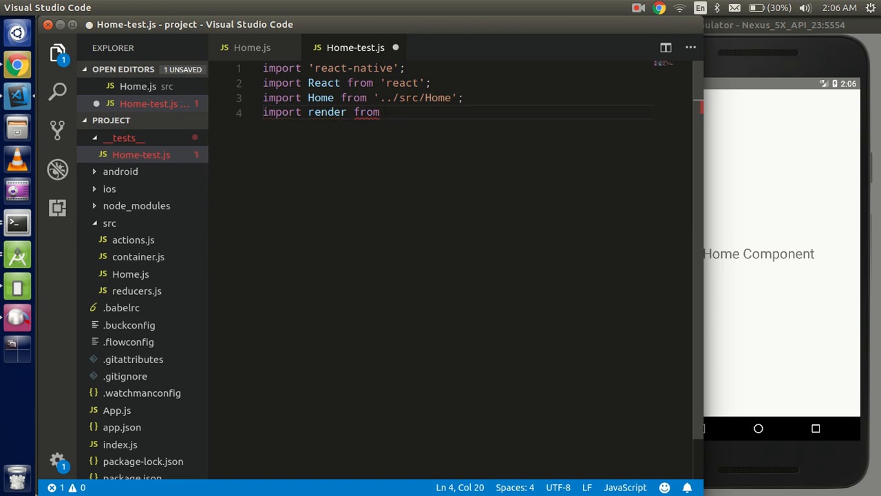
text(')
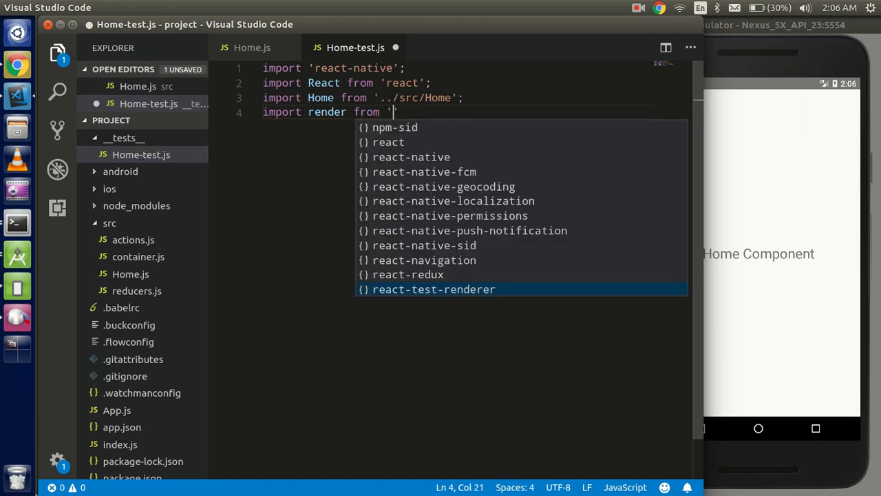
text(..)
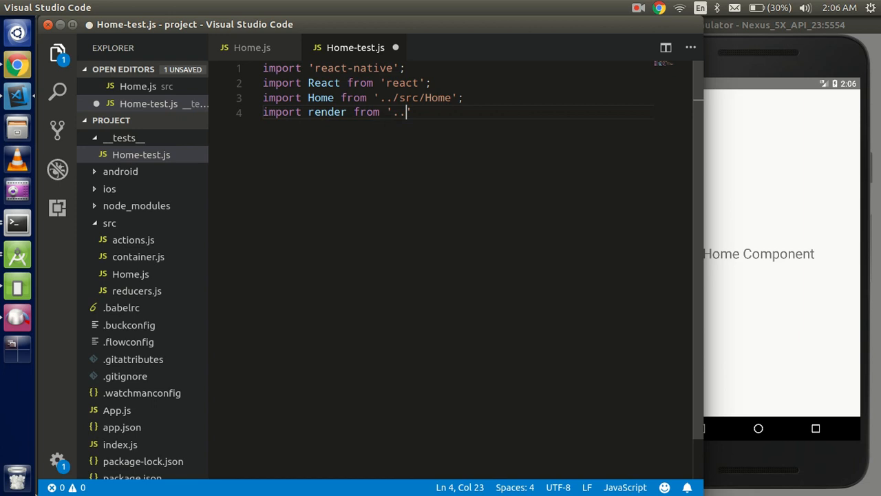
key(BackSpace)
text(ren)
key(BackSpace)
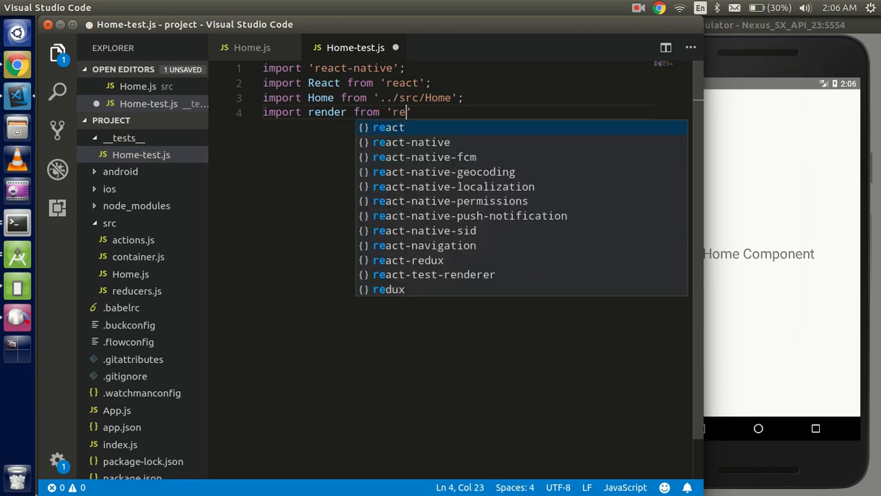
key(BackSpace)
key(BackSpace)
text(test)
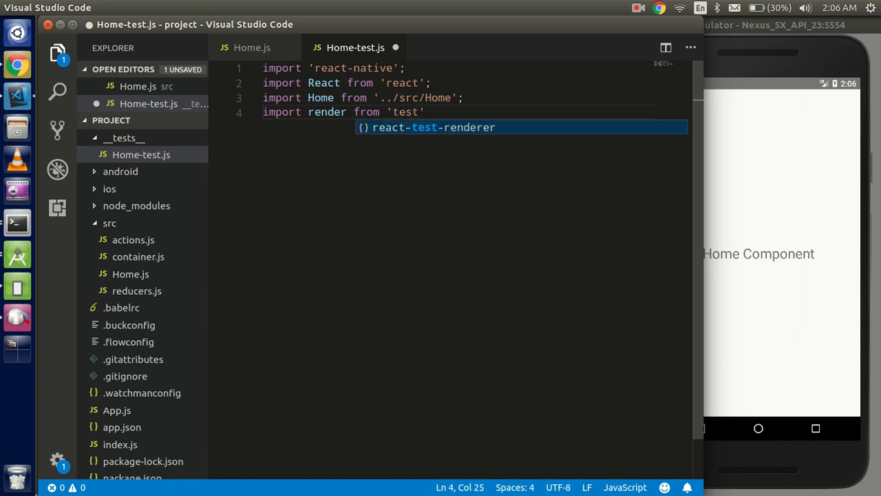
key(BackSpace)
key(BackSpace)
key(BackSpace)
key(BackSpace)
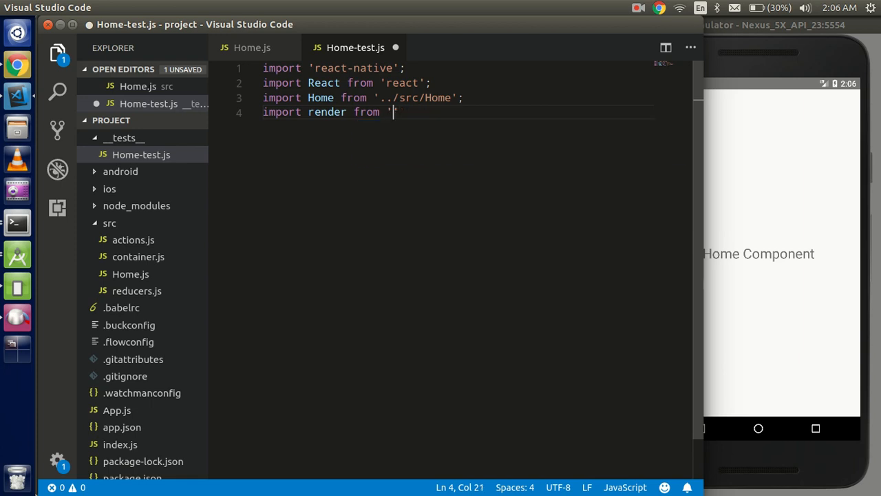
text(resac)
key(BackSpace)
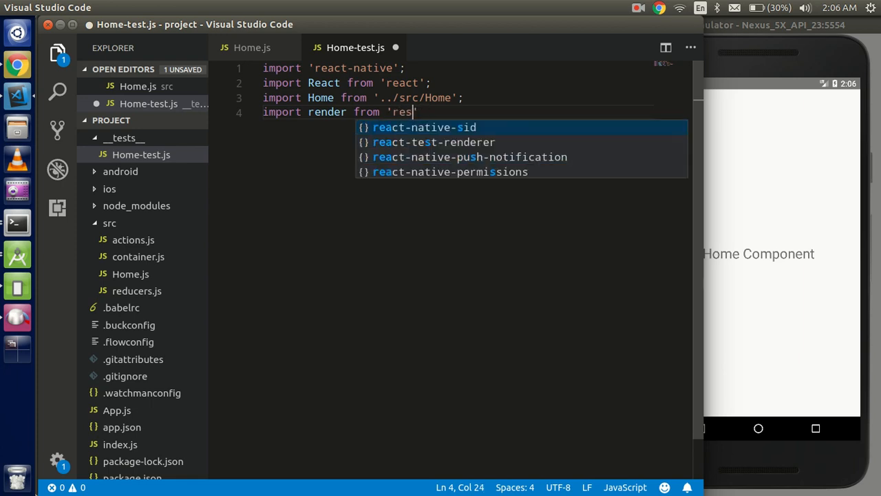
key(BackSpace)
key(BackSpace)
key(BackSpace)
key(Escape)
text(eact)
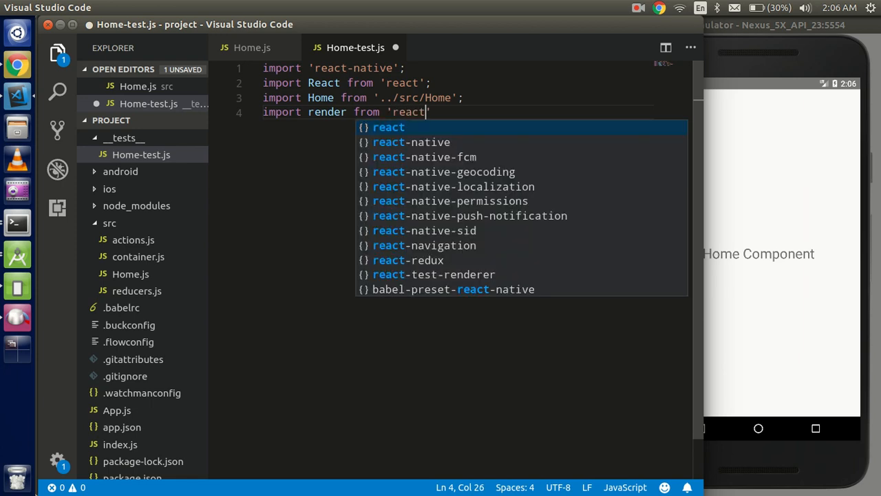
text(-test)
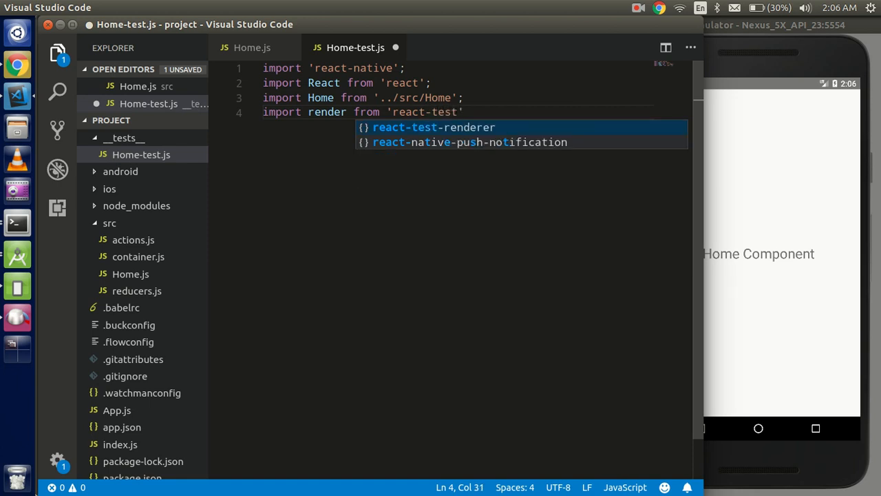
key(Return)
key(End)
text(;)
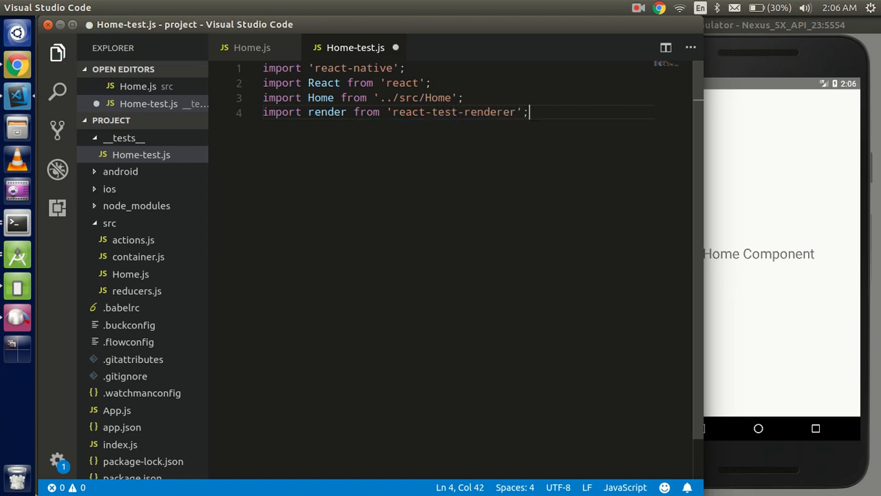
key(Return)
key(Return)
text(test)
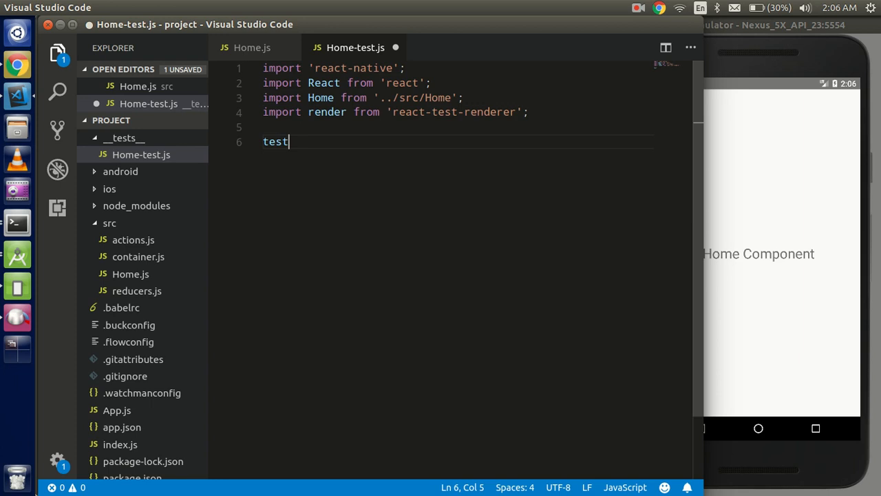
text(()
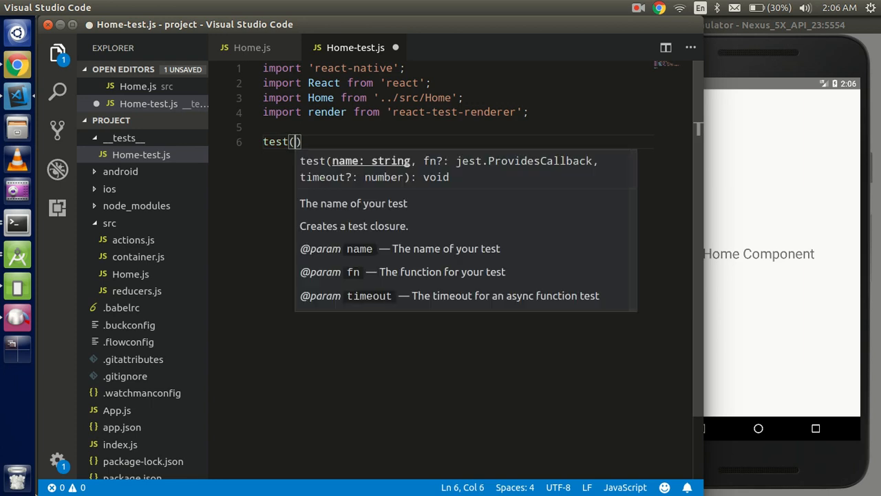
text(')
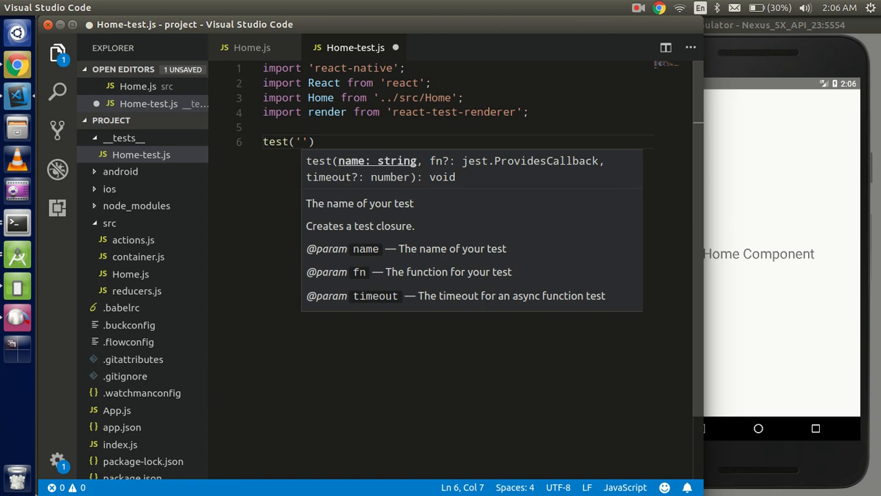
text(HOm)
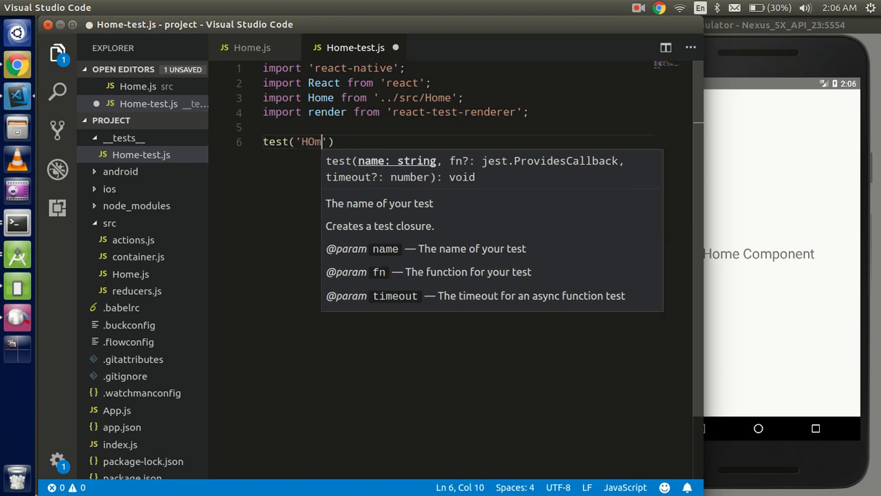
text(e)
Write test('Home snapShot', () => { }) and expand the braces into a body block.
key(BackSpace)
key(BackSpace)
key(BackSpace)
text(o)
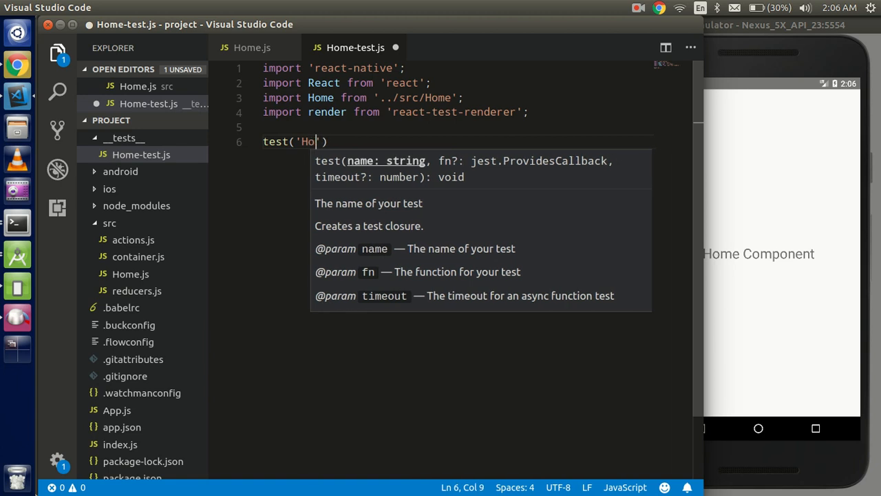
text(me sc)
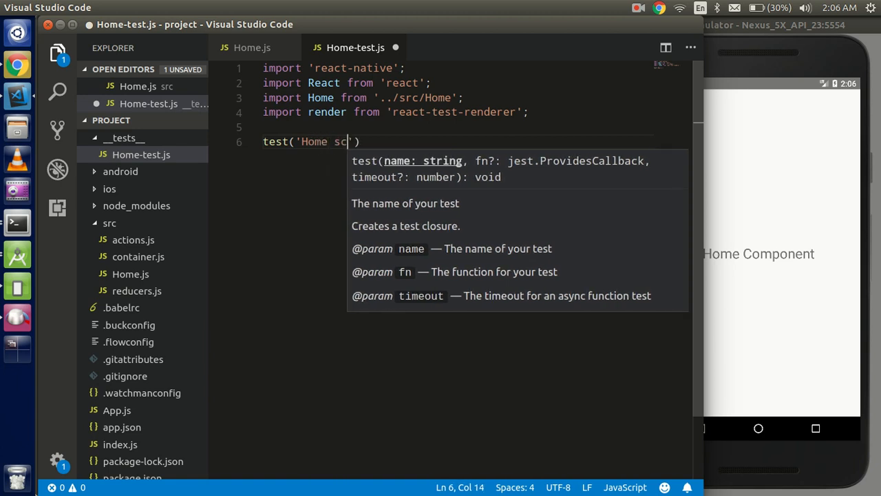
key(BackSpace)
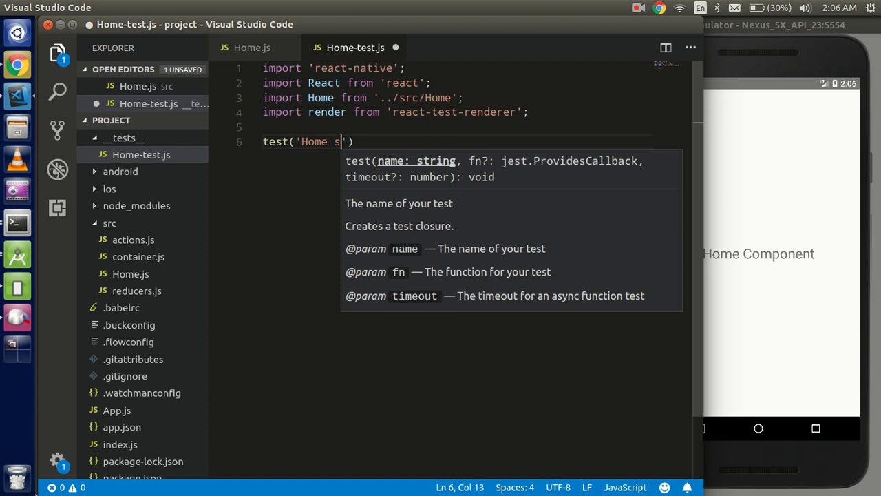
text(napshot)
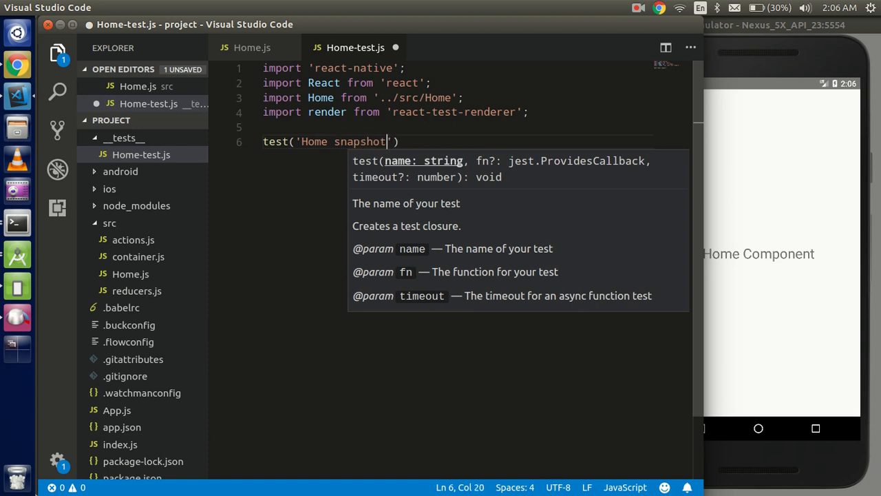
key(Left)
key(Left)
key(Left)
key(BackSpace)
text(S)
key(Right)
key(Right)
key(Right)
key(Right)
text(,)
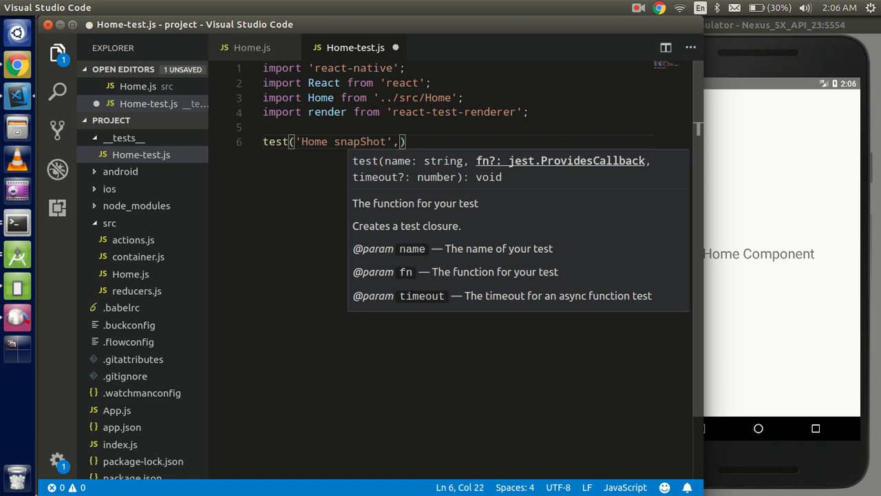
text(())
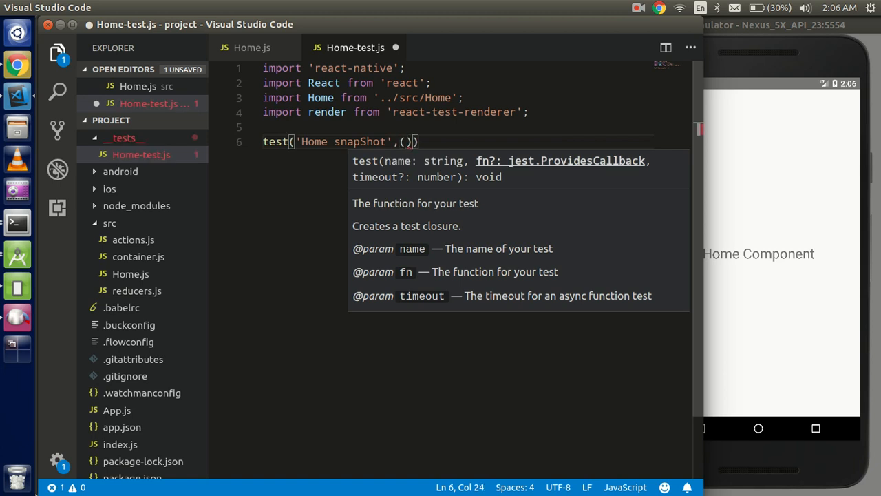
text(->)
key(BackSpace)
key(BackSpace)
text(=>{)
key(Return)
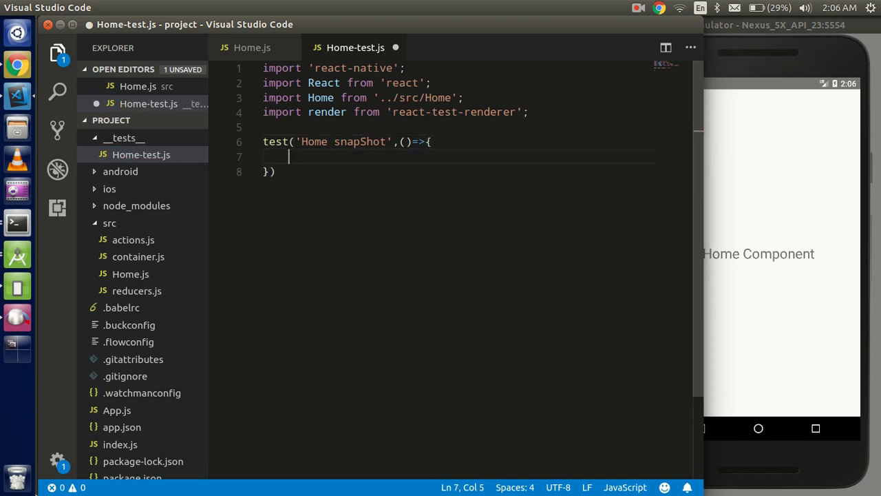
text(cons)
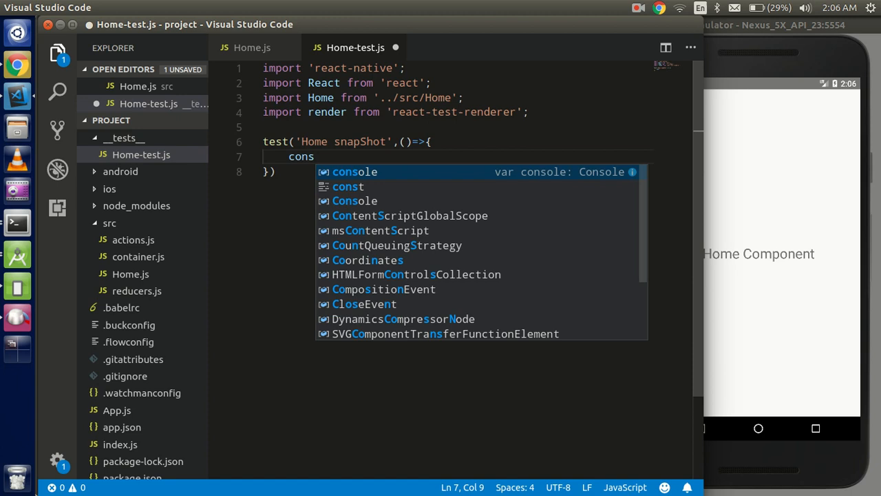
Start the body with const snap = render using the const completion.
key(Down)
key(Return)
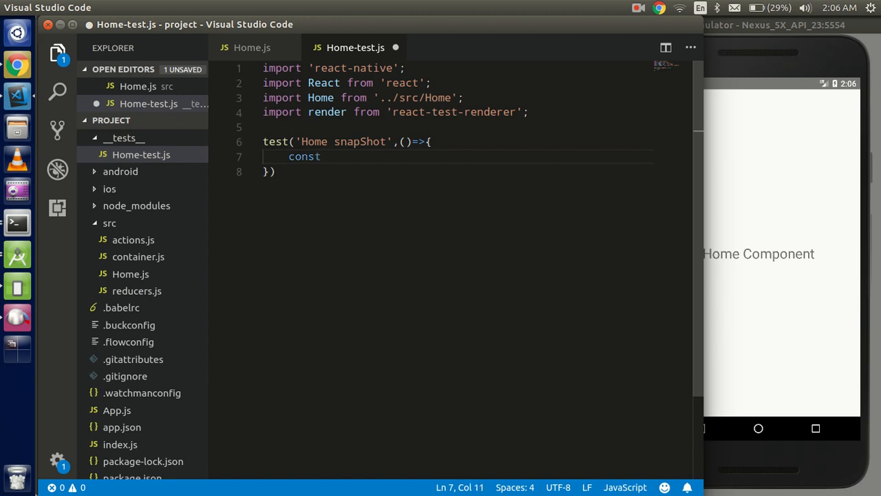
text(snap)
text( = rend)
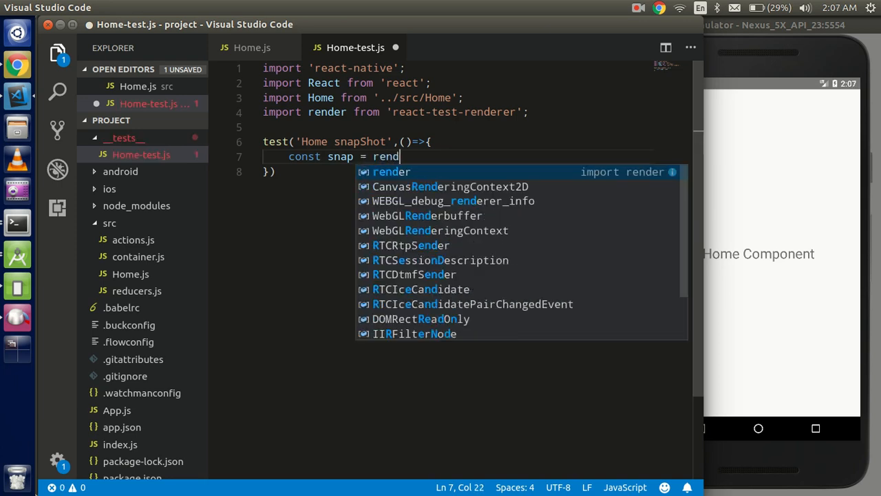
text(er)
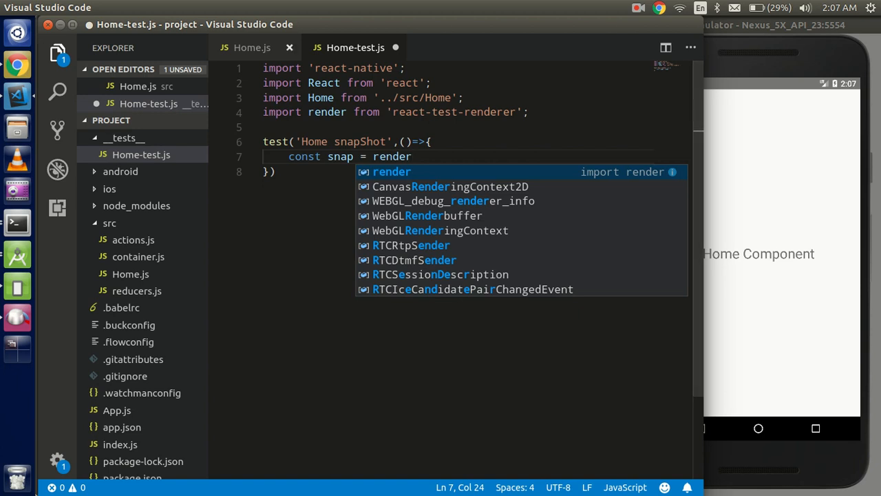
Rename the import to renderer and replace render on line 7 with renderer.
click(338, 113)
key(Right)
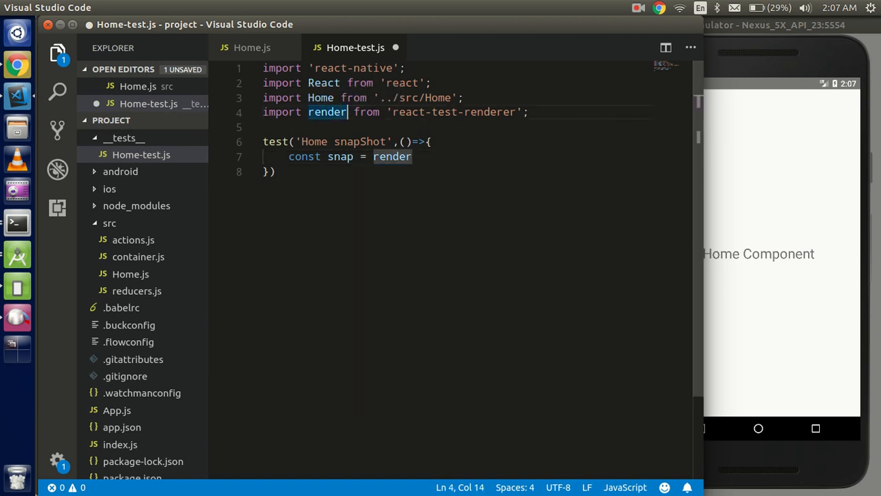
text(er)
key(ctrl+d)
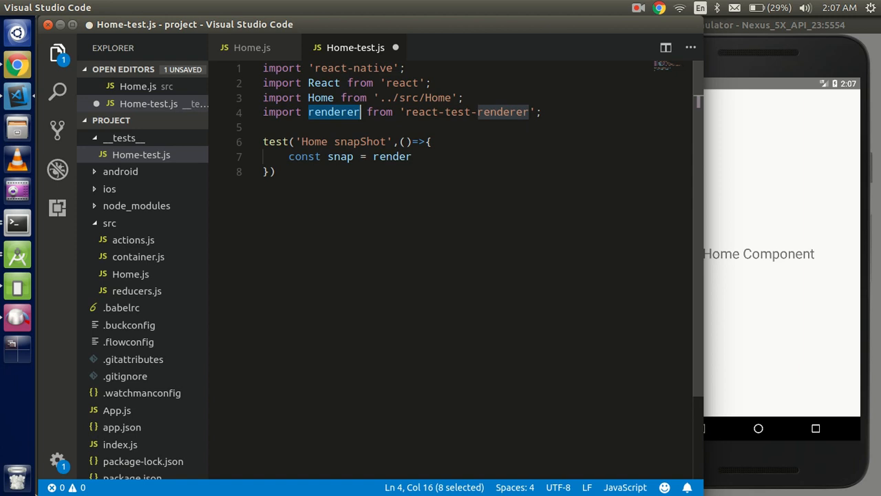
double_click(392, 157)
text(renderer)
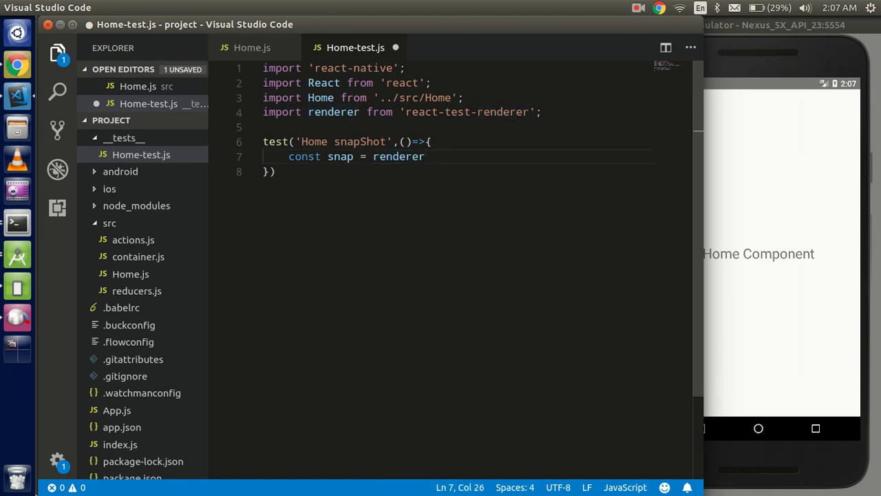
text(.cr)
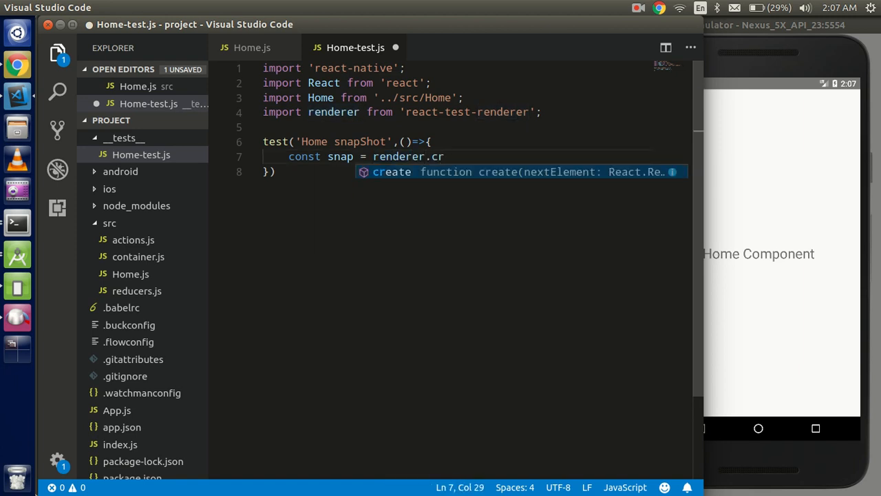
Complete snap as renderer.create(<Home />).toJSON(); and save the file.
key(Return)
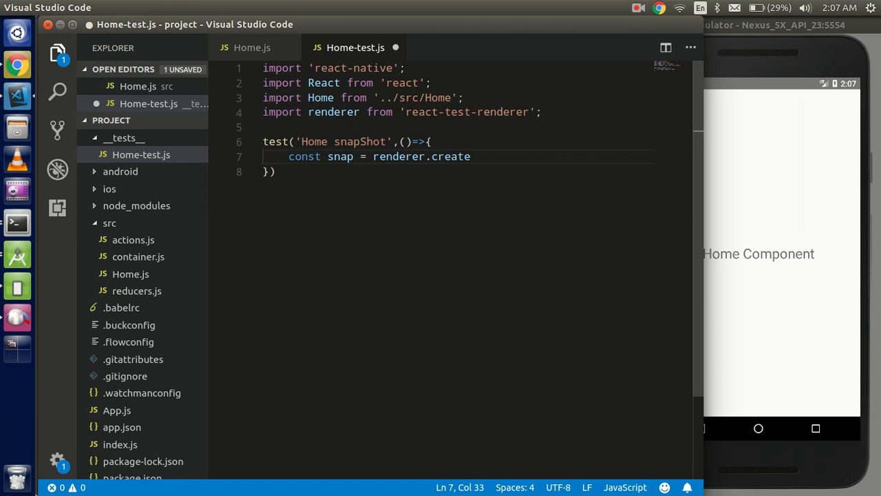
text(()
key(Return)
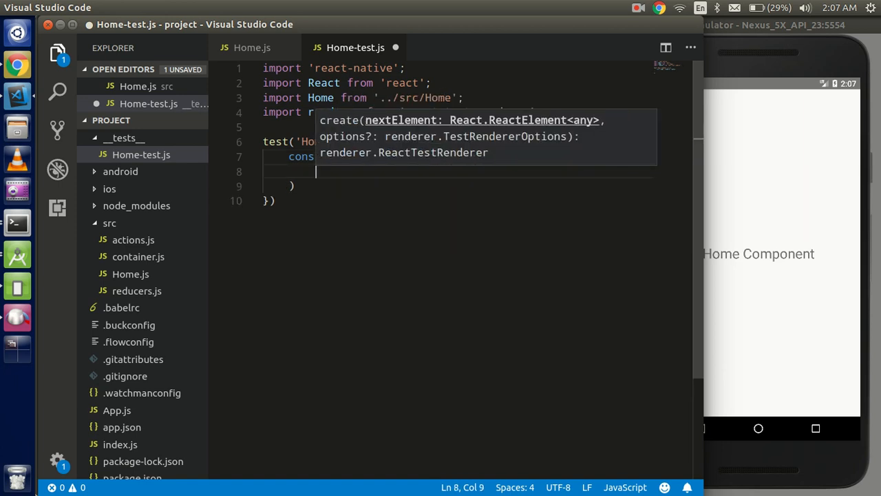
text(<Ho)
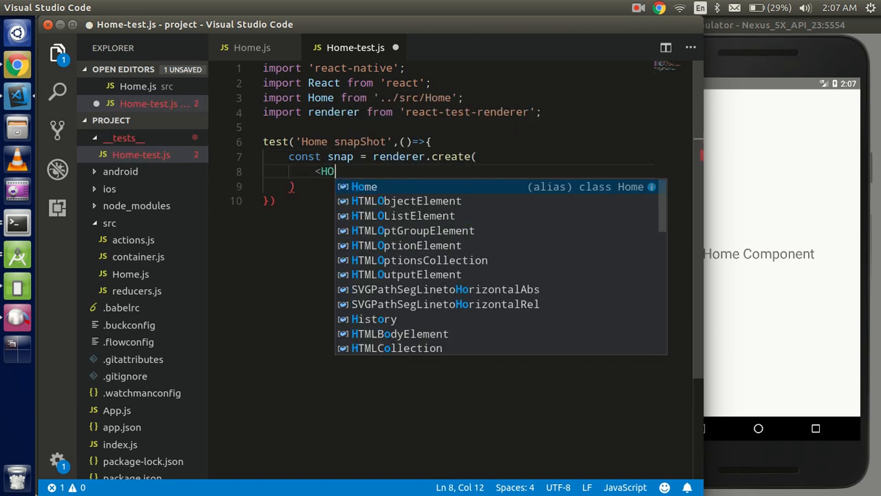
text(me  /)
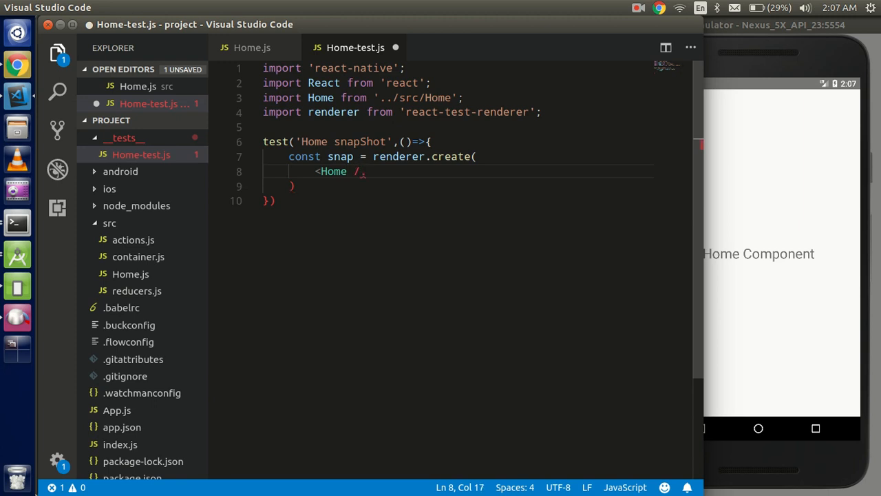
key(BackSpace)
text(>)
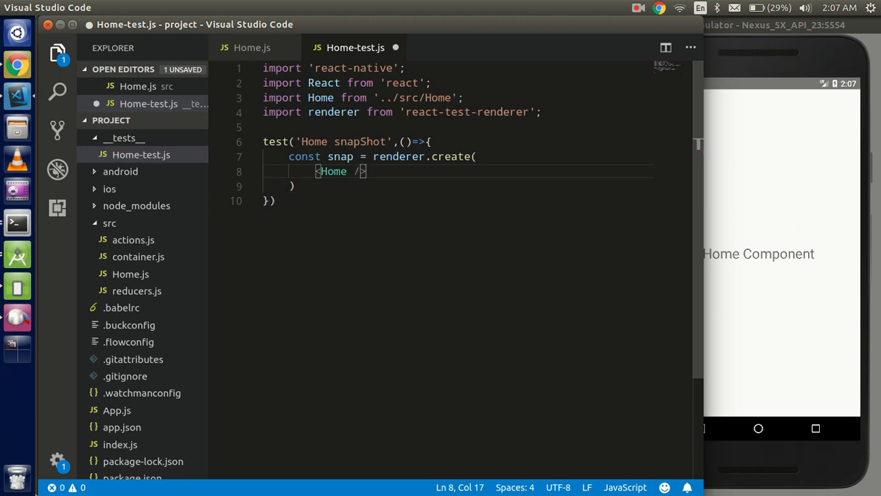
key(ctrl+s)
key(Down)
text(.)
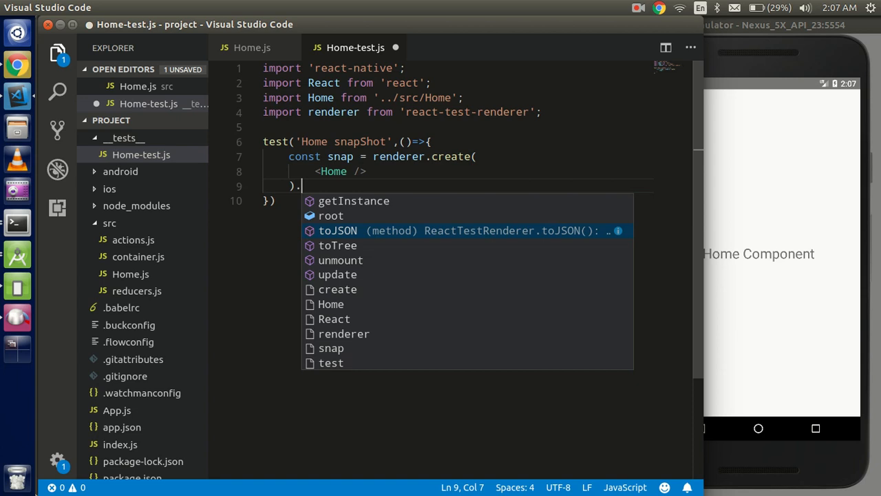
text(t)
key(Return)
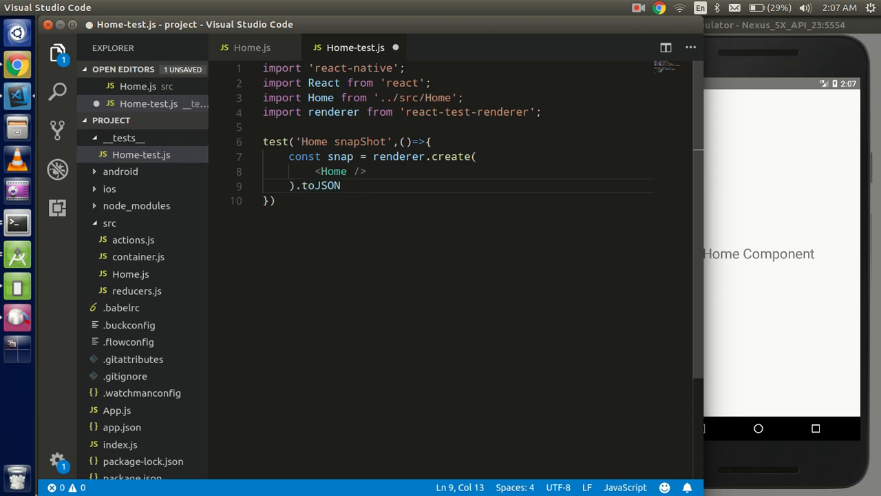
key(ctrl+s)
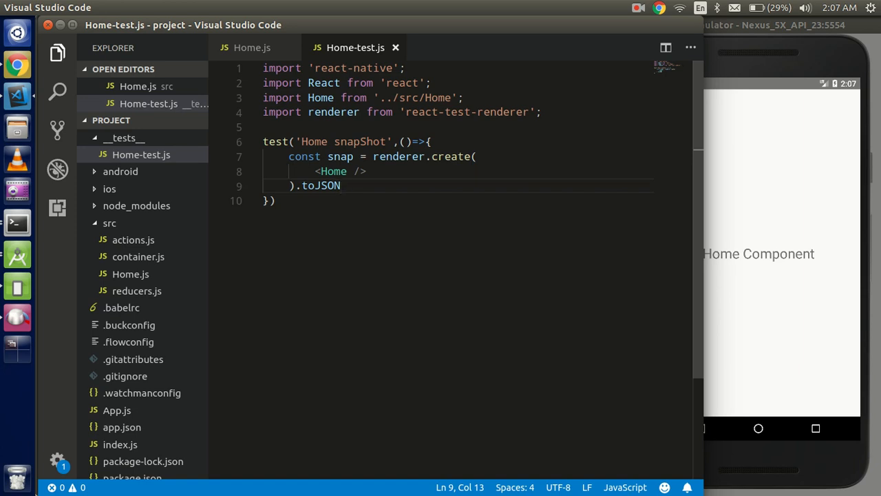
text(())
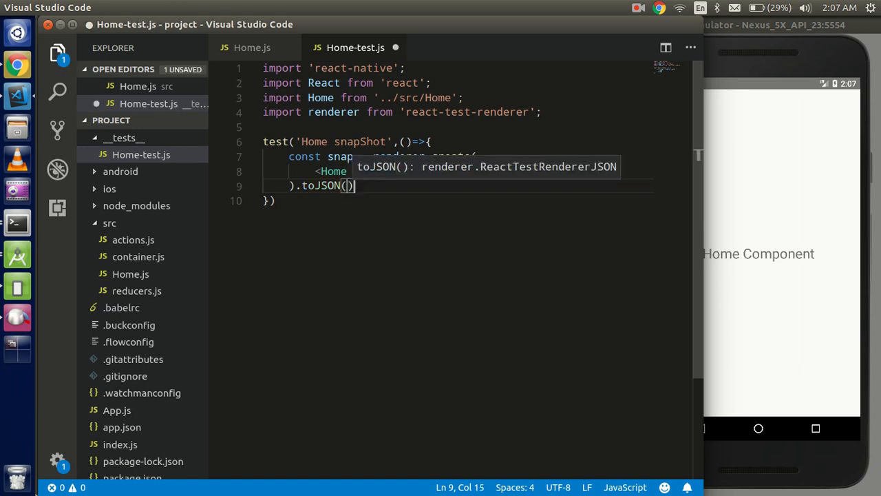
text(;)
key(Return)
key(Return)
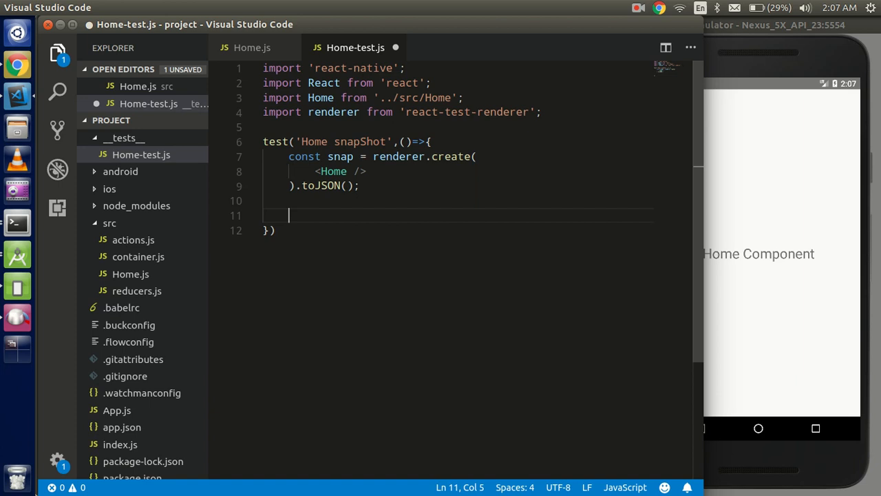
text(export)
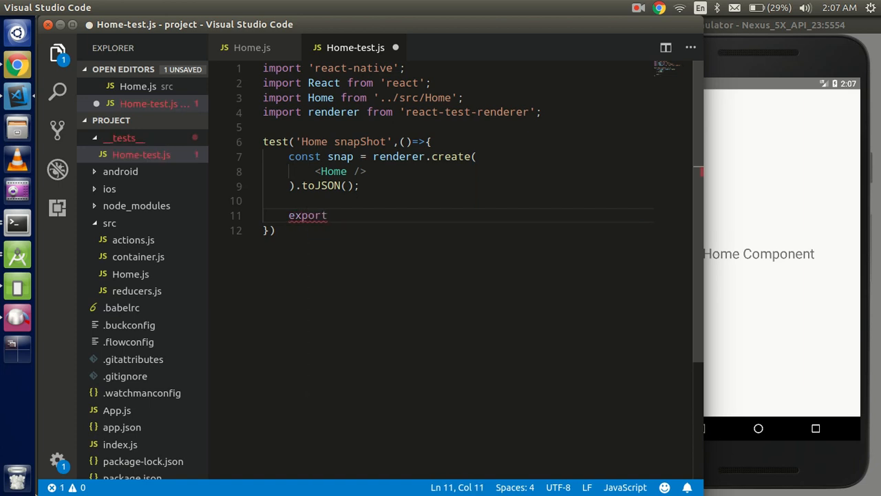
Add expect(snap).toMatchSnapshot(); with a closing semicolon, save, and switch to the terminal.
key(BackSpace)
key(BackSpace)
key(BackSpace)
key(BackSpace)
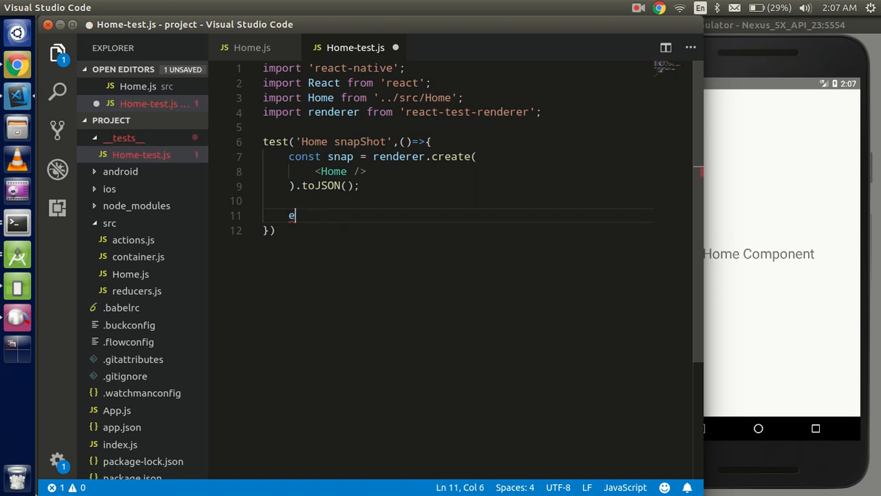
key(BackSpace)
key(BackSpace)
key(BackSpace)
text(expe)
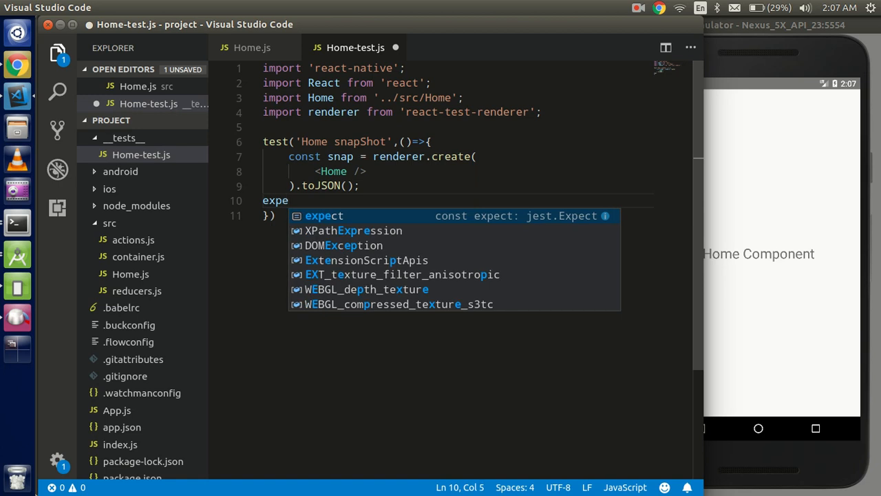
text(ct()
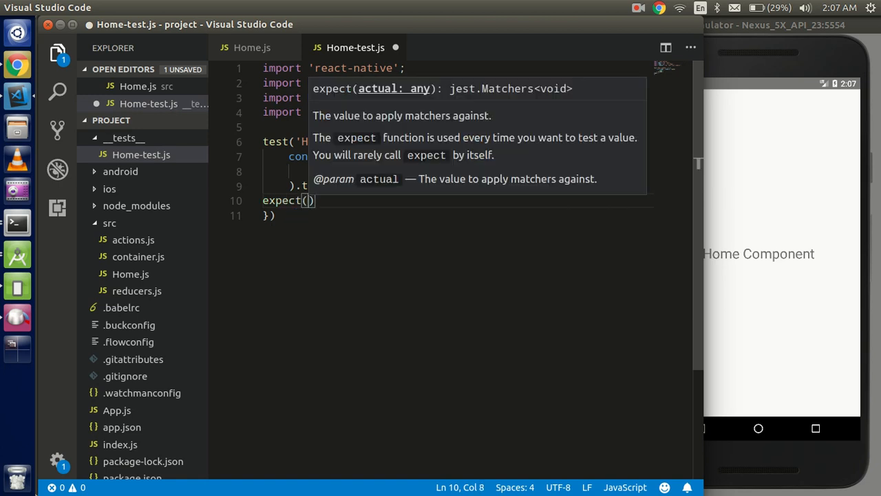
text(sn)
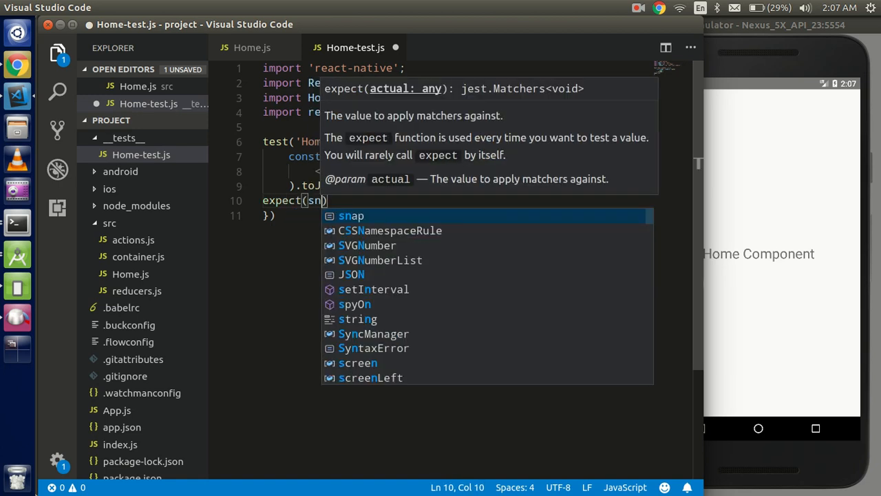
text(ap))
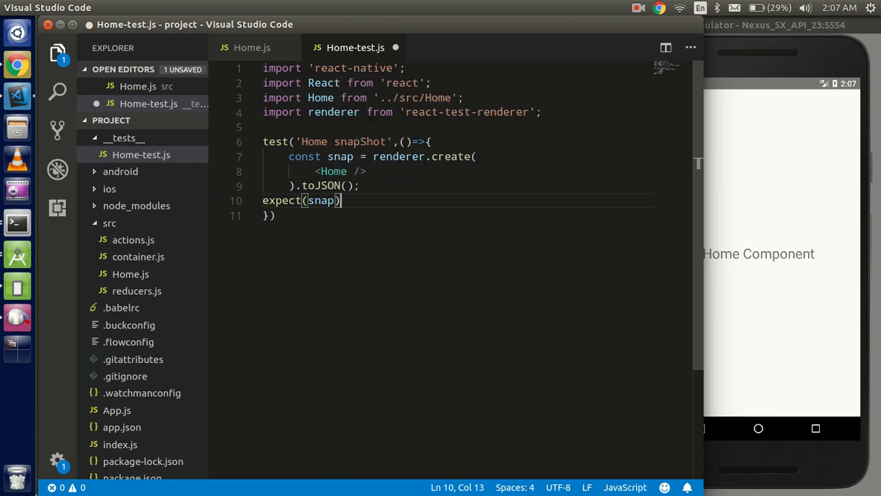
text(.to)
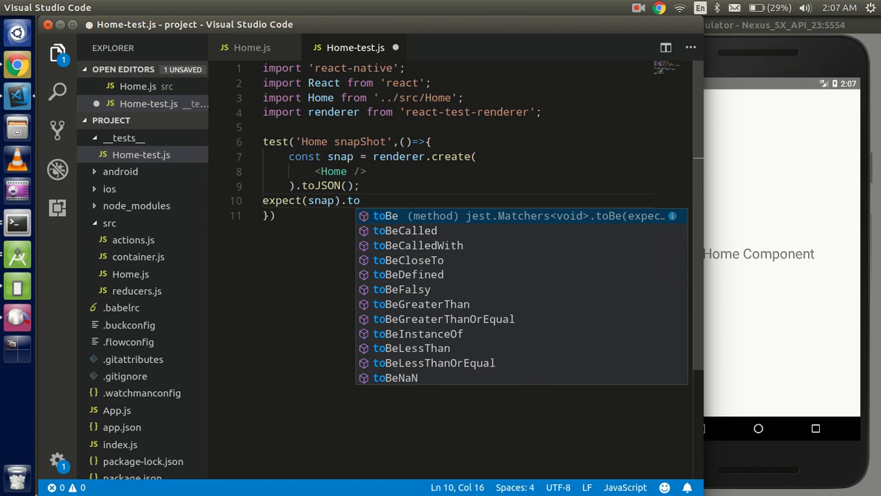
text(ma)
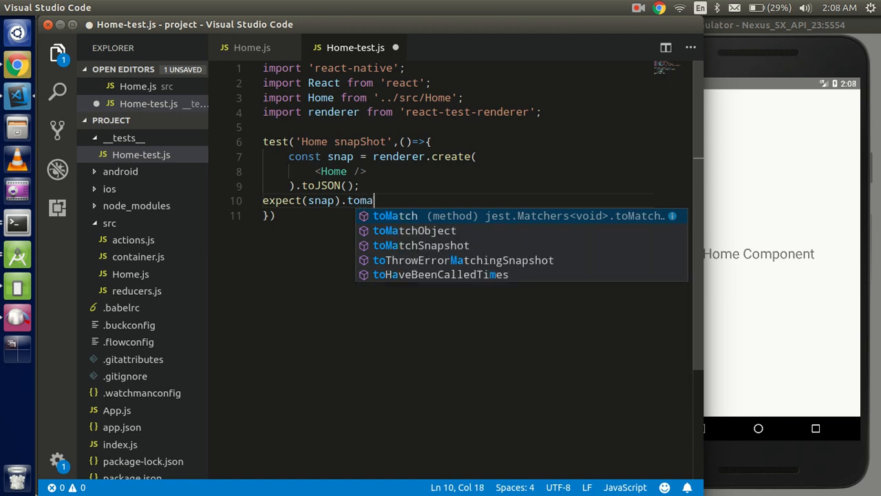
text(ct)
key(Down)
key(Down)
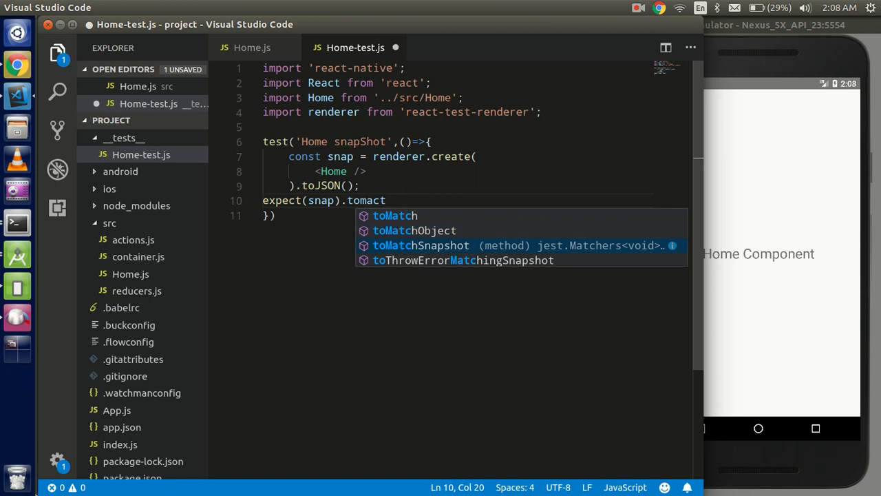
key(Return)
text(())
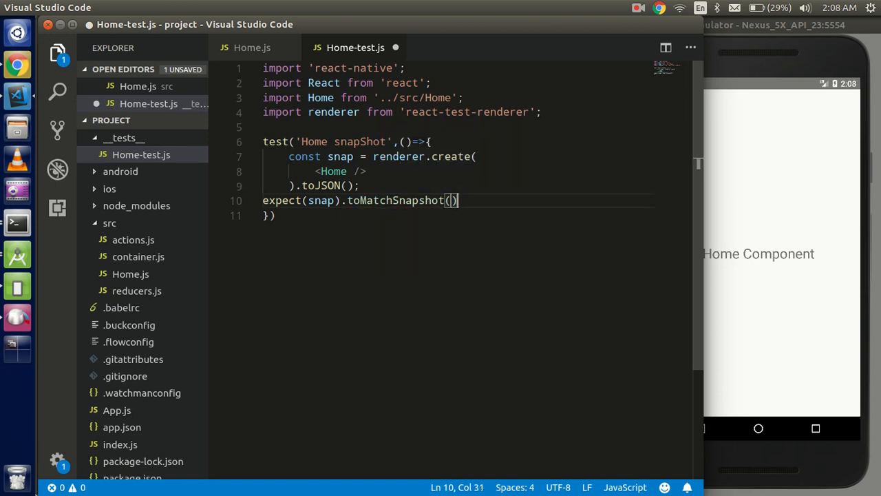
text(;)
key(Down)
text(;)
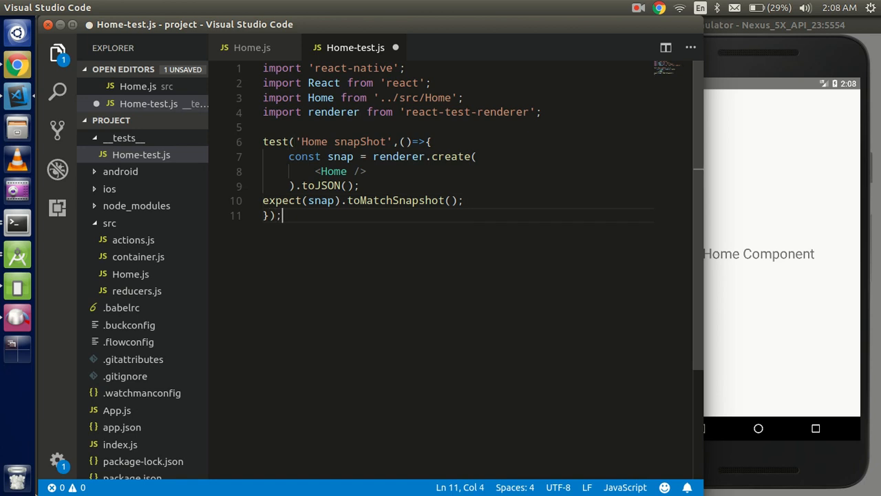
key(ctrl+s)
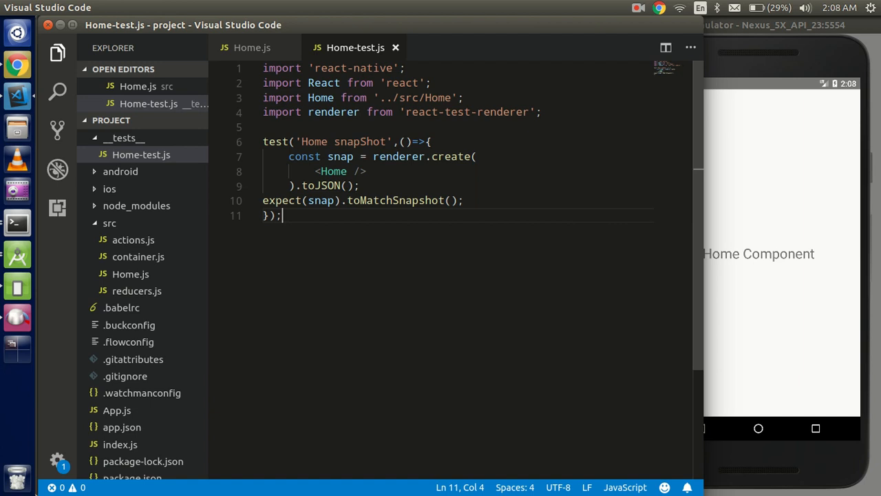
key(alt+Tab)
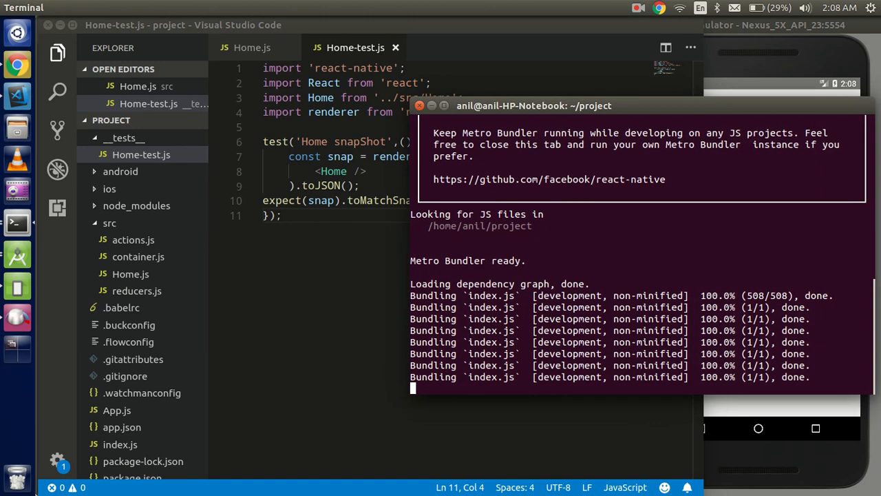
Run npm test in a new terminal tab and highlight the passing Home snapShot result.
key(ctrl+shift+t)
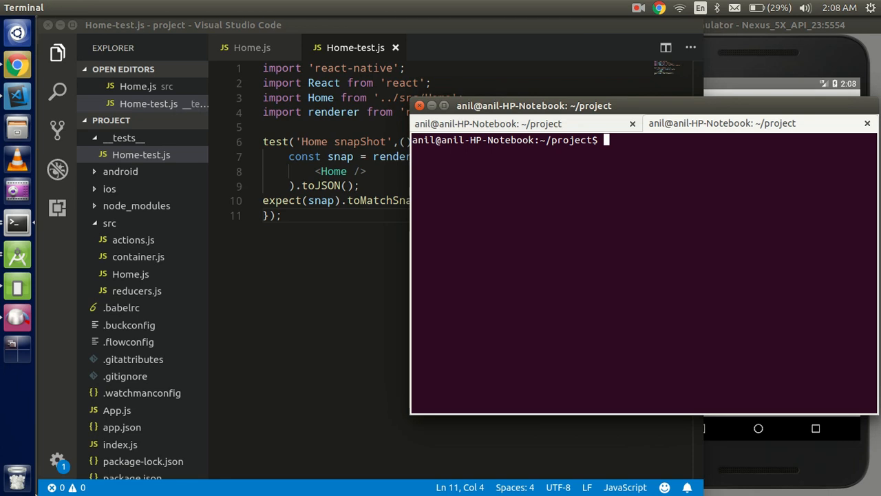
text(npm test)
key(Return)
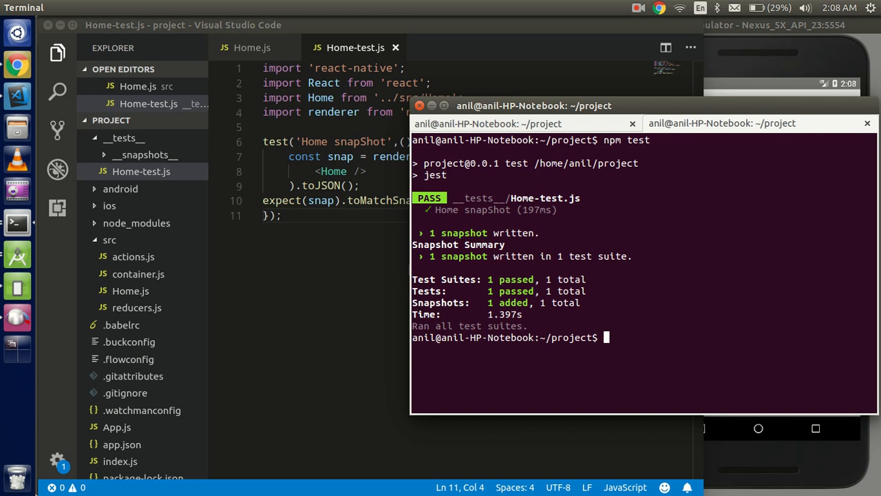
double_click(537, 209)
drag(436, 209, 511, 209)
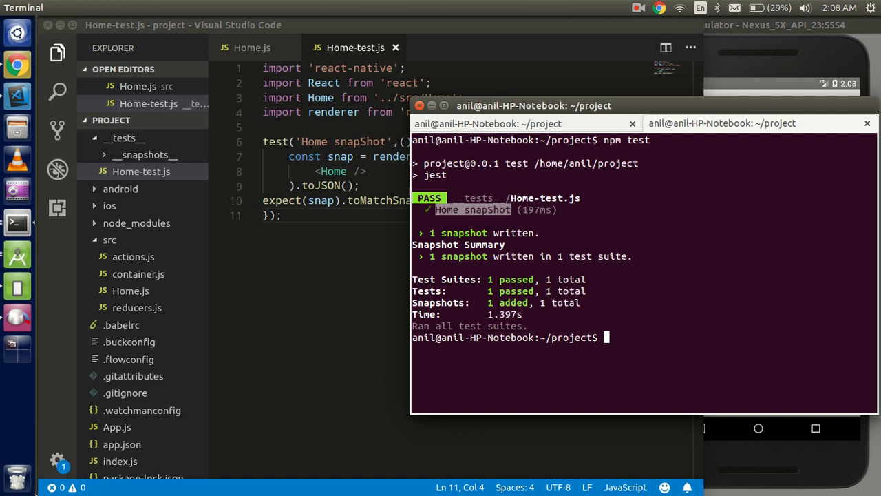
Open __snapshots__/Home-test.js.snap to review it, dismiss the notice, and return to Home.js.
click(145, 155)
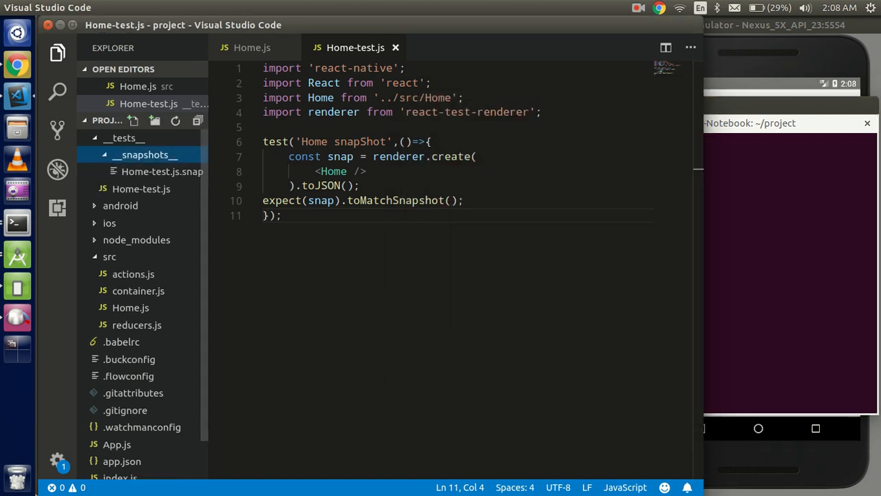
click(162, 171)
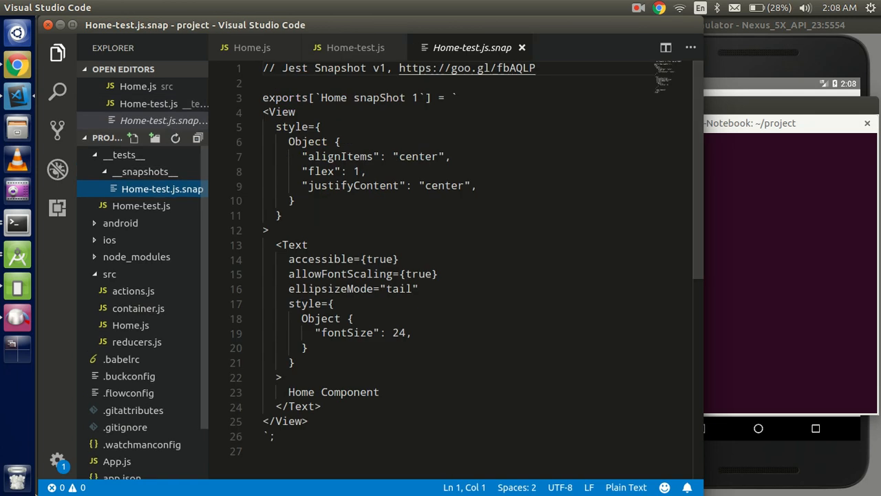
scroll(448, 262, down, 5)
scroll(448, 261, up, 5)
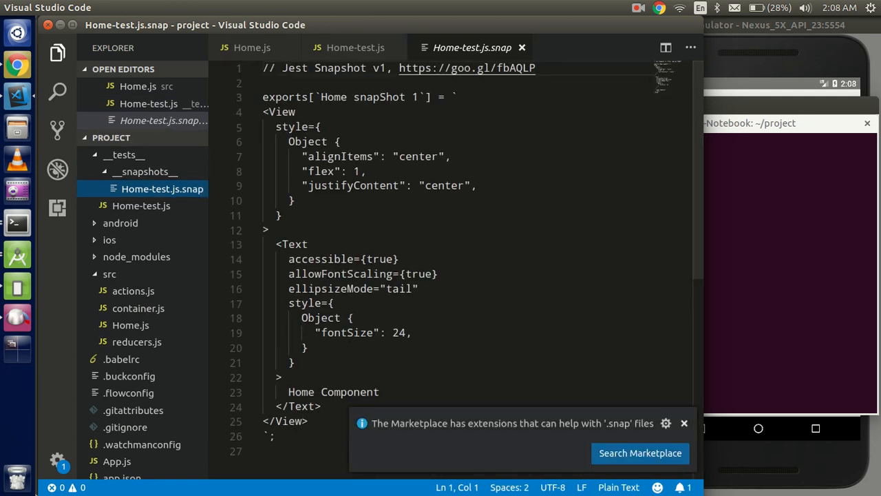
click(685, 423)
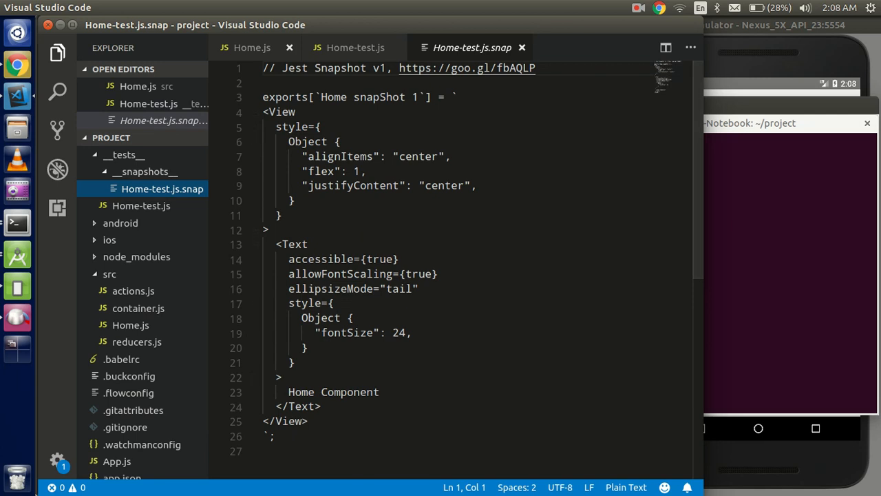
key(ctrl+Tab)
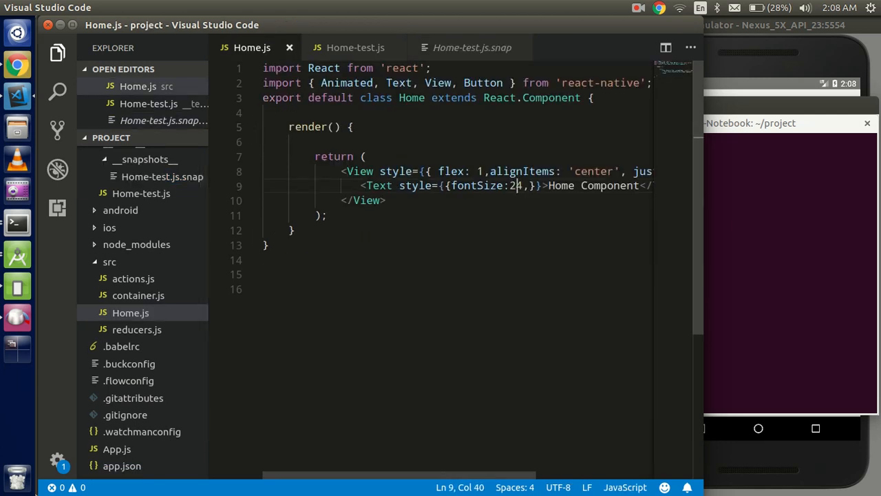
Set the Home Text fontSize to 20, save Home.js and reload the emulator app.
key(Right)
key(BackSpace)
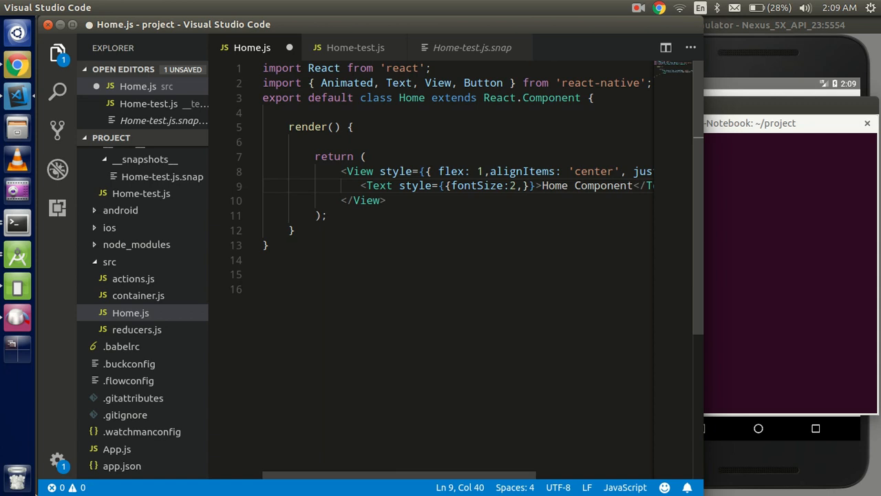
text(0)
key(ctrl+s)
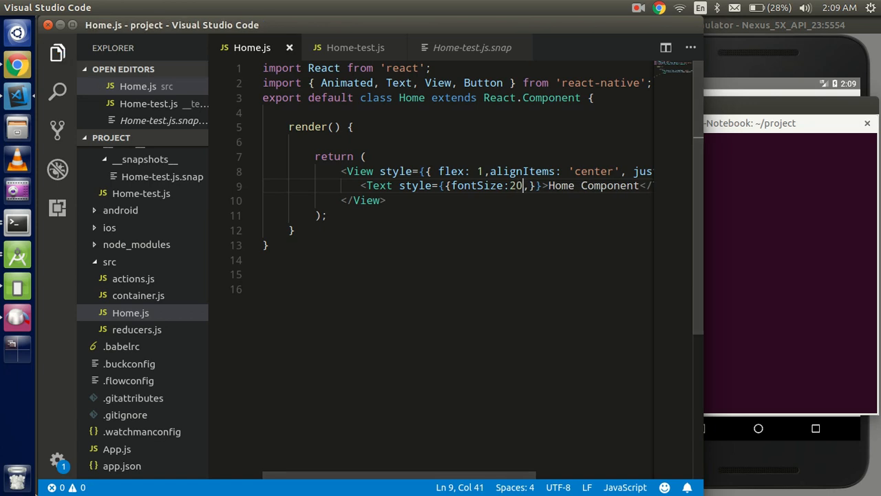
key(r)
key(r)
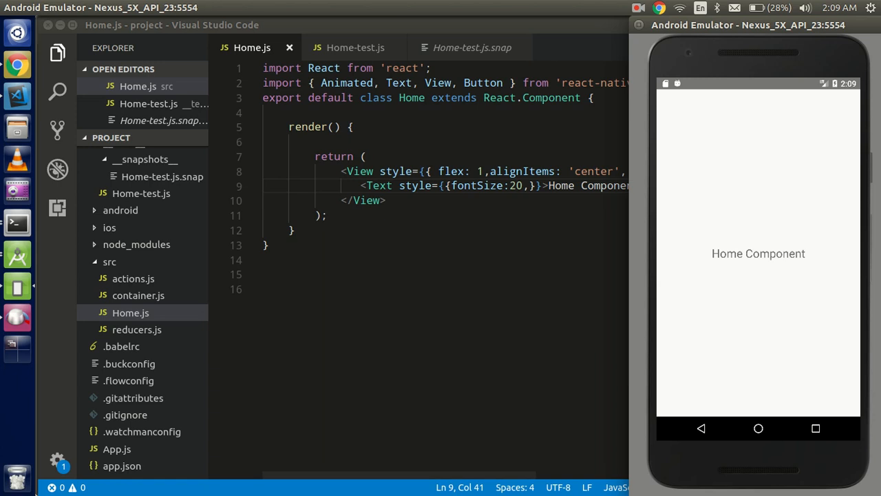
click(448, 246)
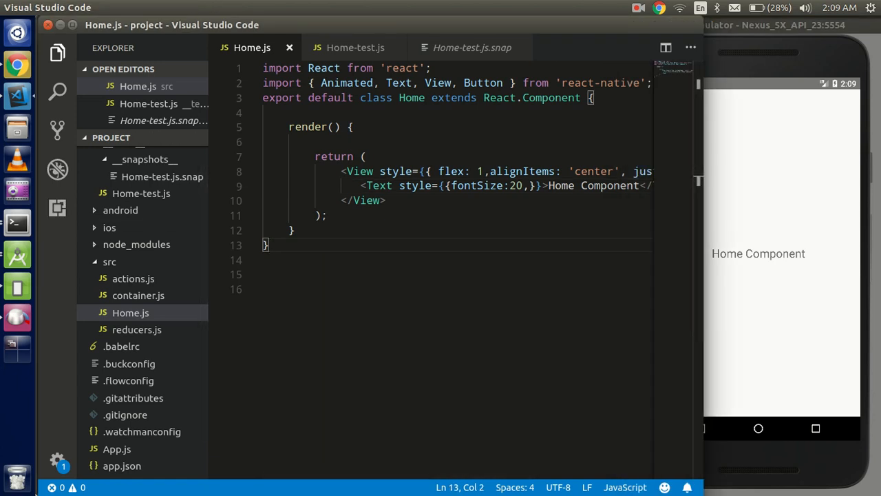
click(413, 290)
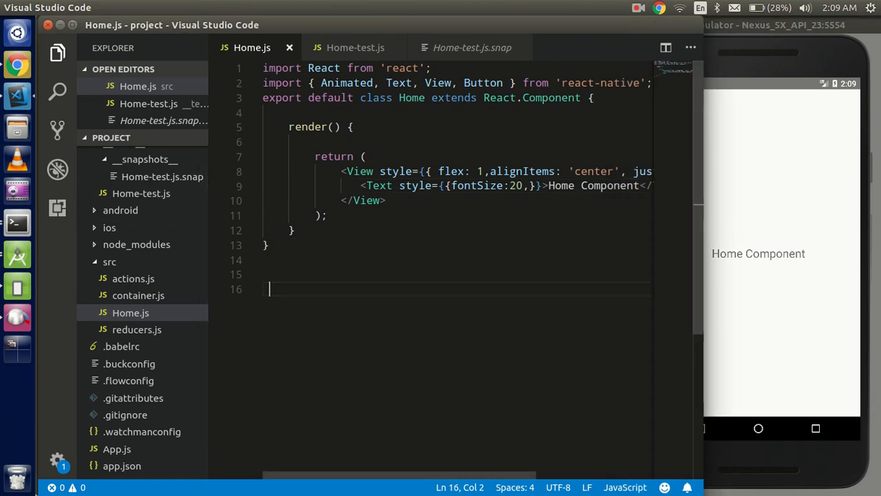
Rerun npm test in the terminal; the Home snapshot test now fails.
key(alt+Tab)
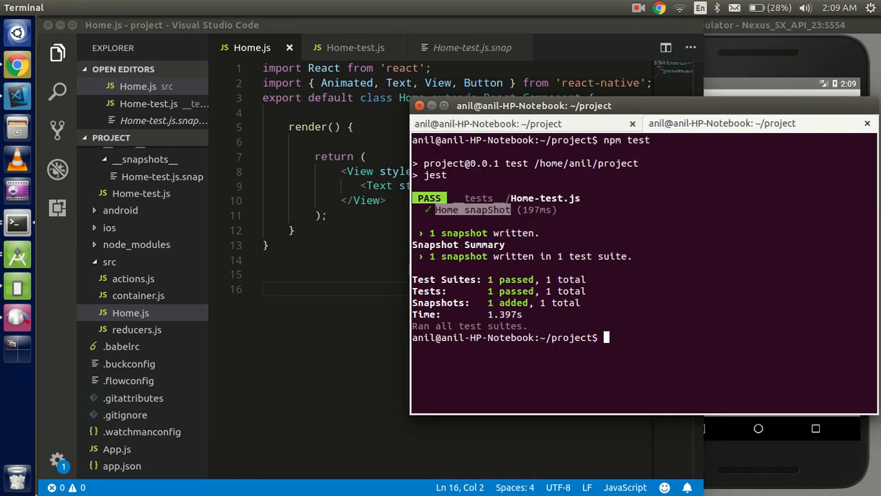
key(Up)
key(Return)
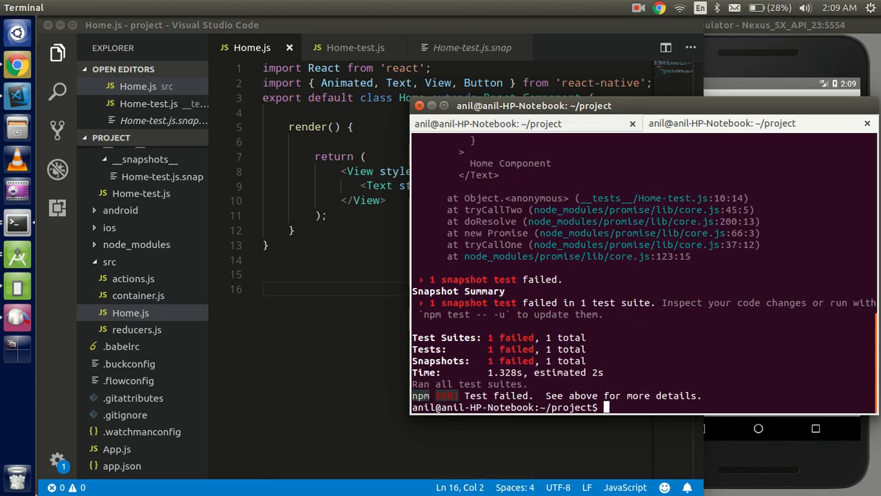
scroll(644, 276, up, 3)
scroll(643, 275, up, 1)
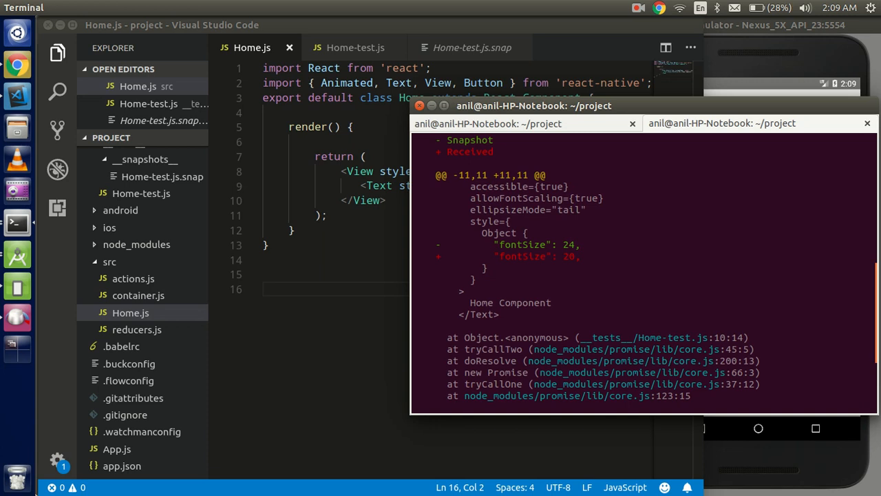
scroll(644, 275, up, 2)
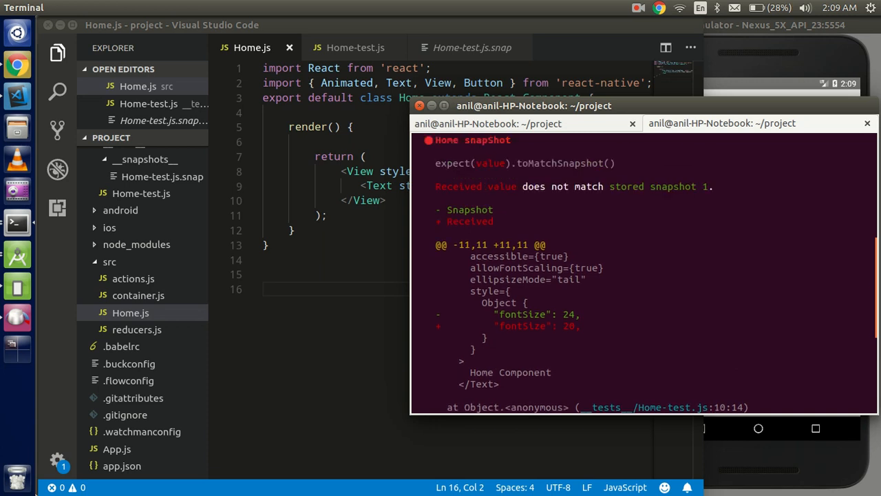
Review the snapshot diff showing stored fontSize 24 versus received 20.
drag(431, 221, 500, 221)
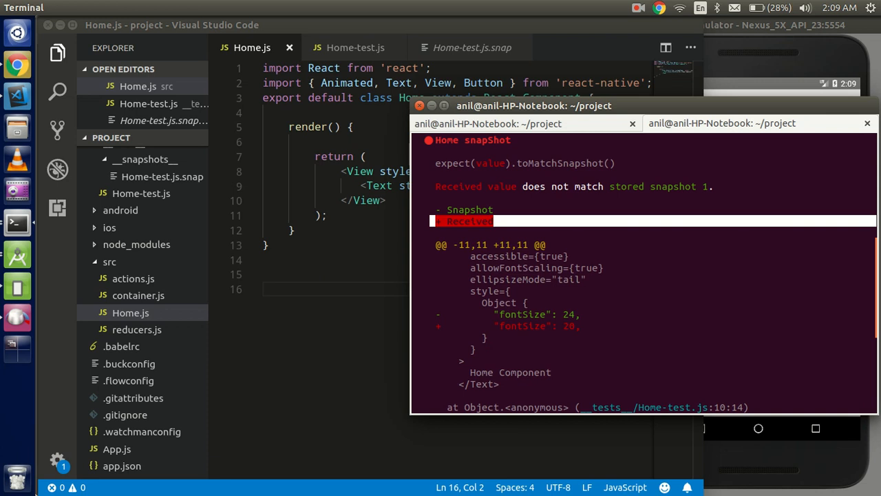
click(499, 221)
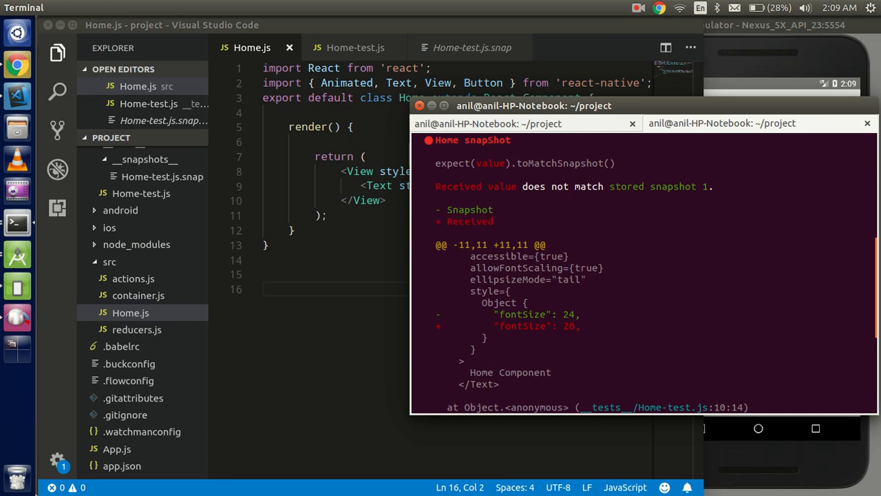
double_click(470, 210)
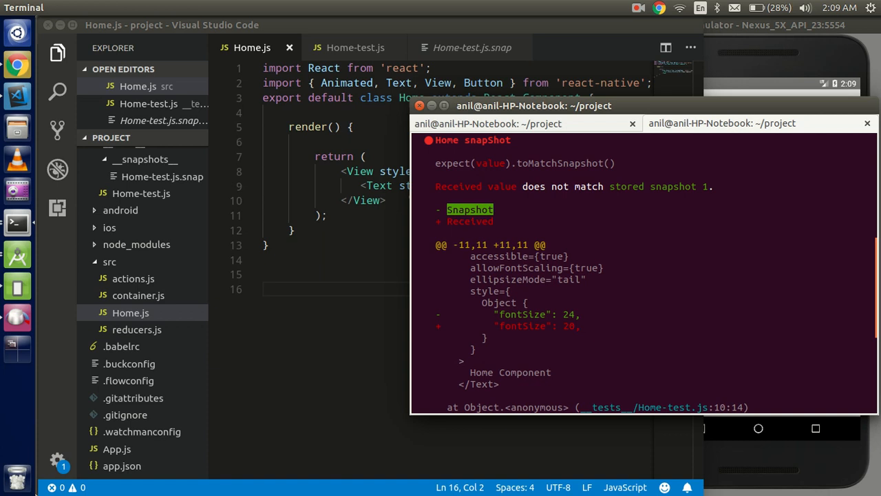
double_click(470, 221)
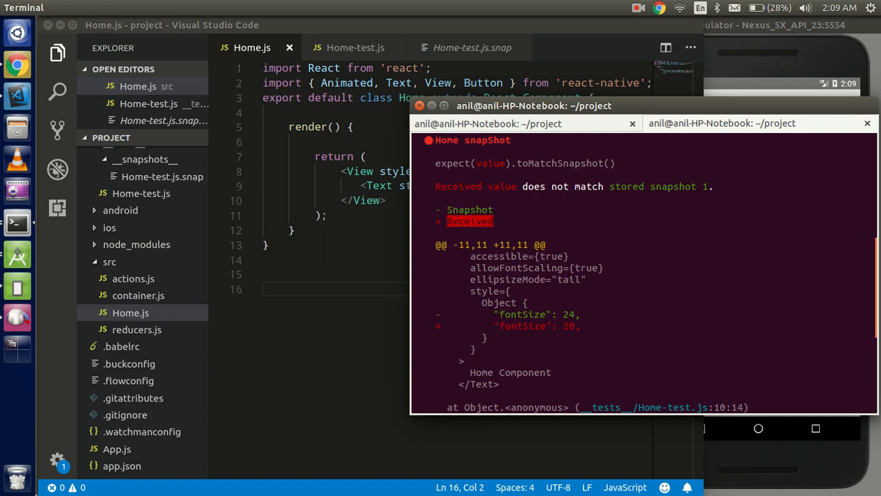
click(470, 221)
drag(493, 314, 581, 314)
click(581, 314)
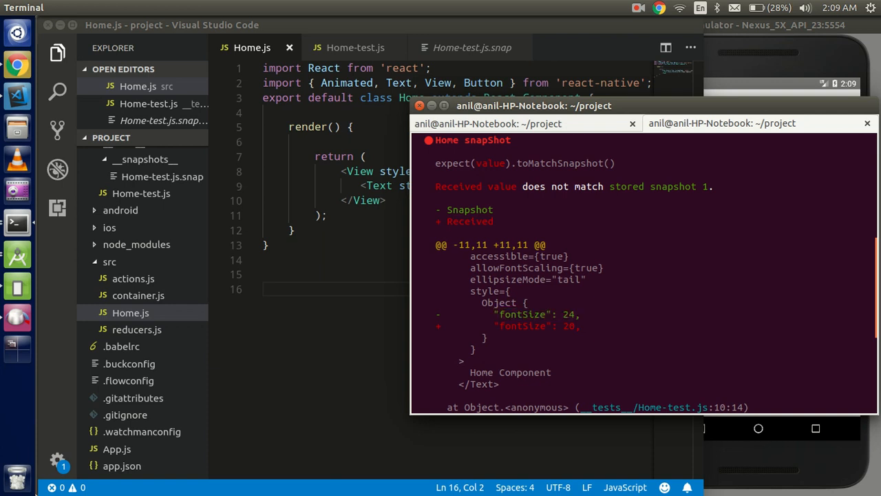
scroll(645, 274, down, 4)
scroll(645, 274, down, 1)
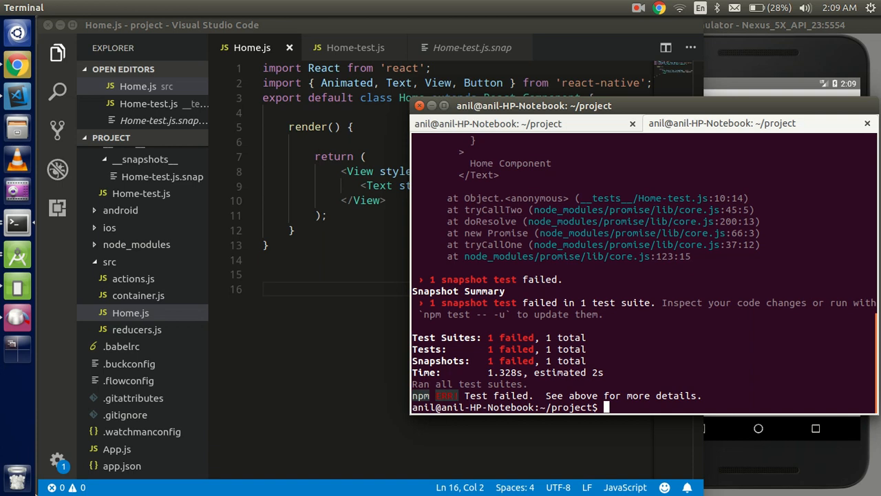
text(np)
text(m test )
text(-- -u)
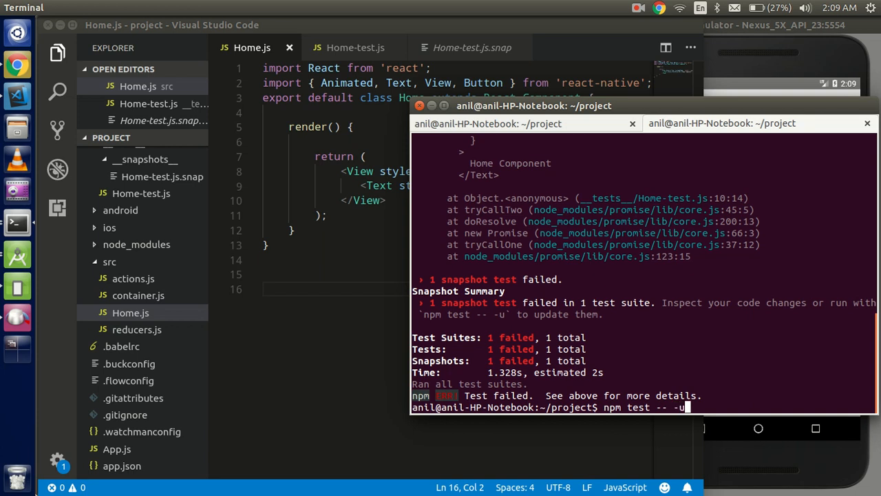
Run npm test -- -u to update the Home snapshot so the test passes.
key(Return)
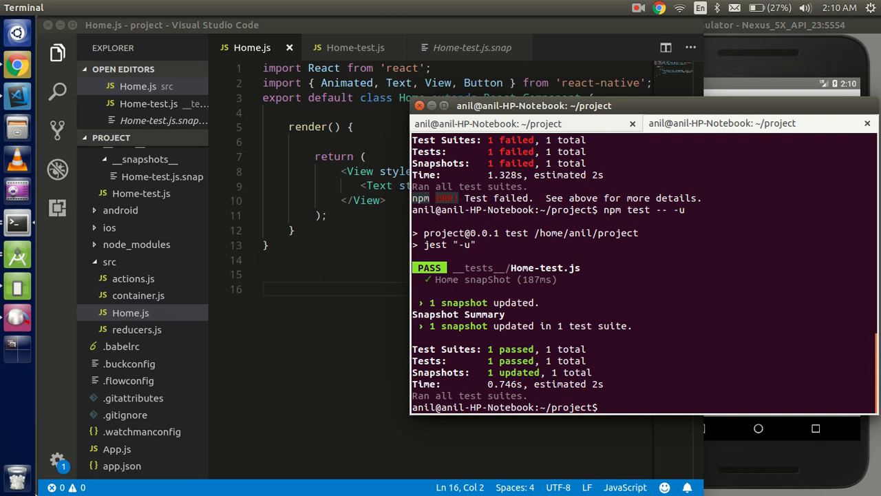
Inspect Home-test.js.snap now recording fontSize 20, then return to the passing test output.
key(alt+Tab)
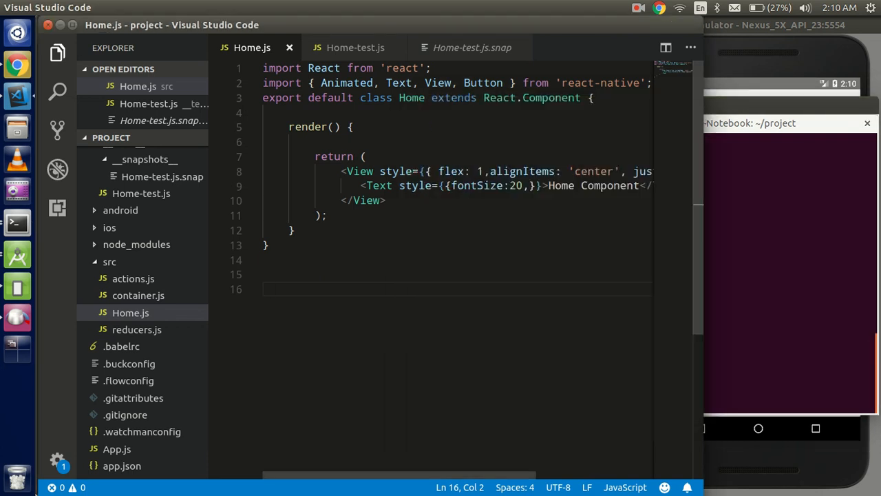
key(ctrl+Tab)
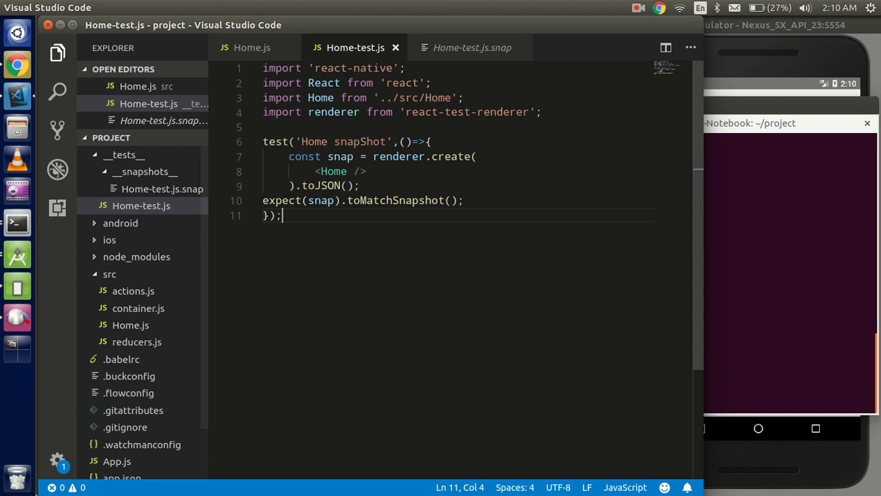
click(473, 48)
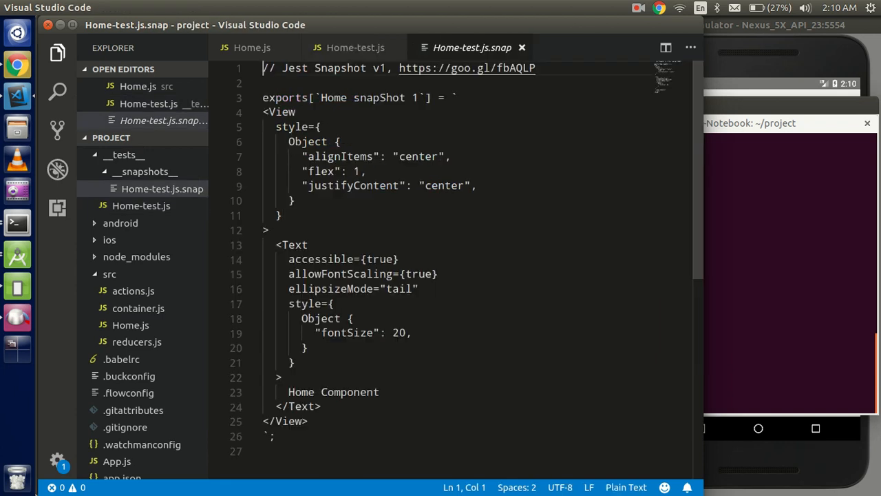
drag(392, 332, 399, 332)
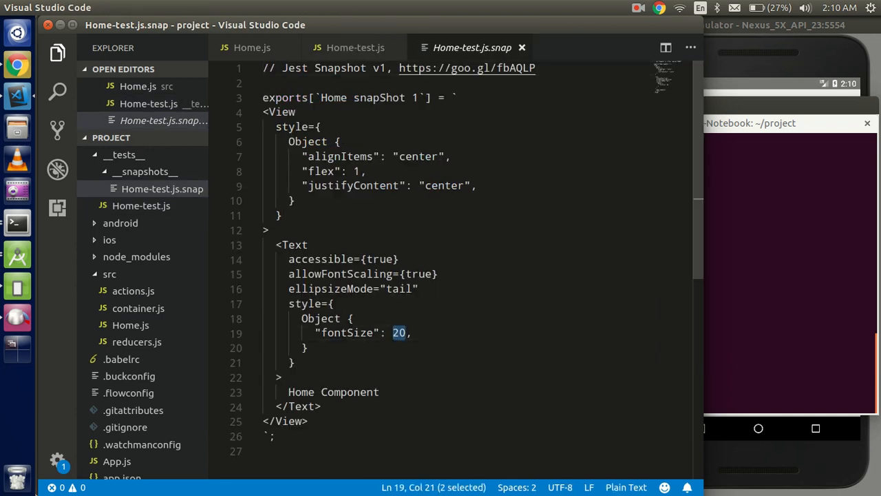
click(392, 333)
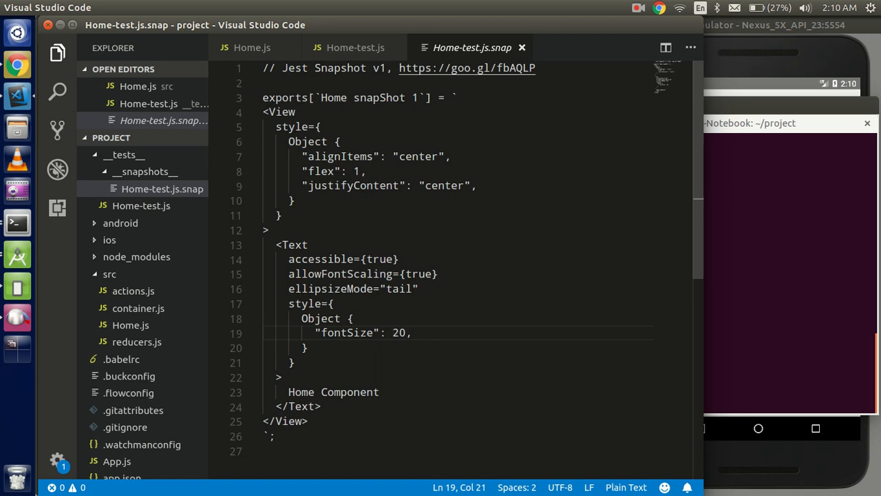
key(alt+Tab)
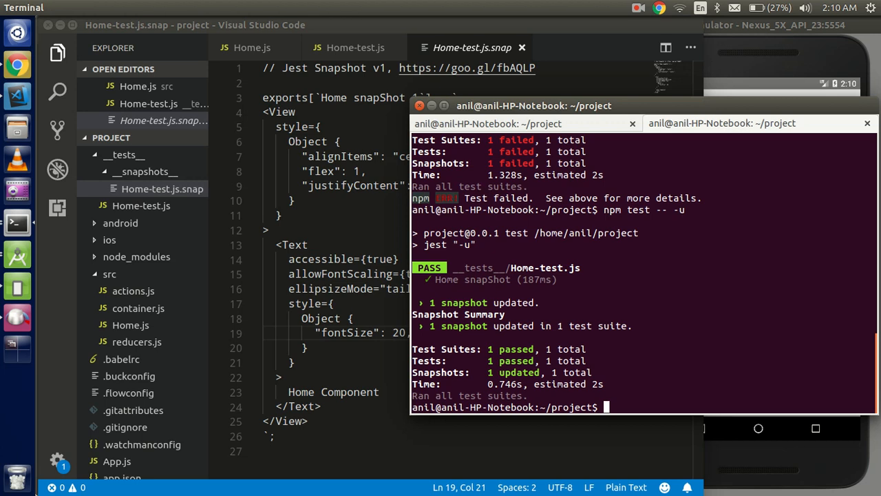
Copy all of Home.js and paste it into a new src file named Profile.js.
click(138, 86)
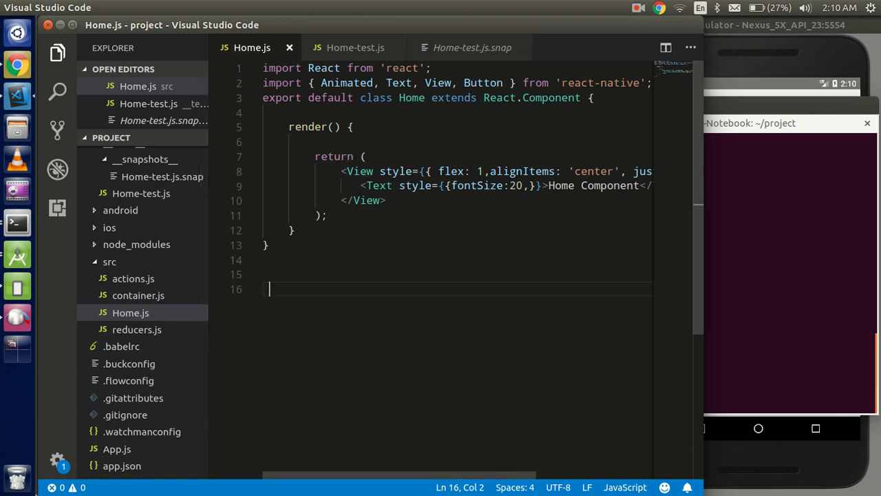
key(ctrl+super+Up)
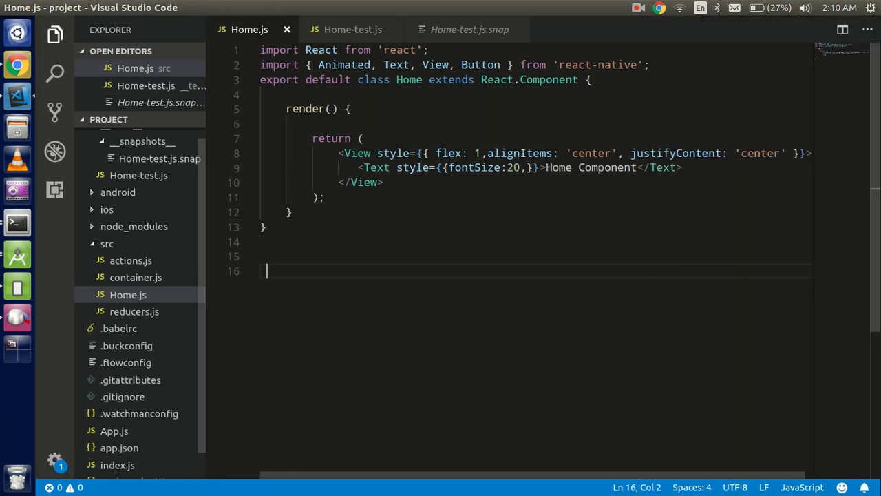
key(ctrl+a)
key(ctrl+c)
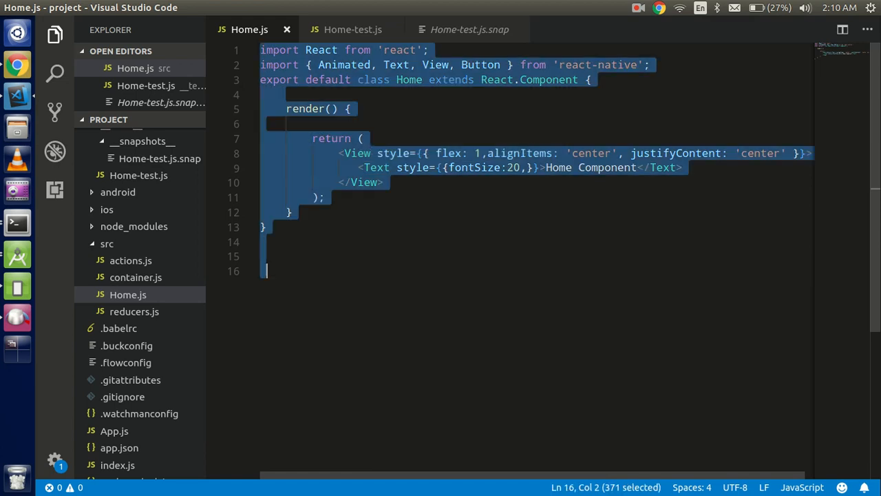
right_click(132, 294)
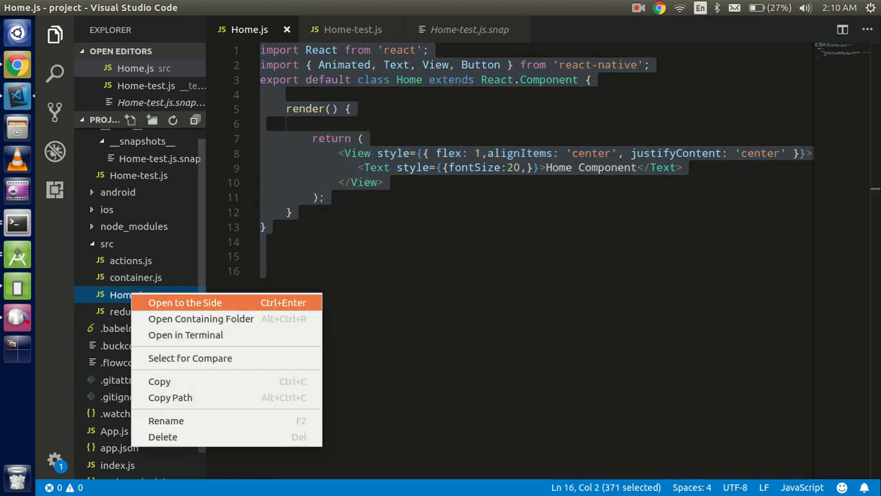
key(Escape)
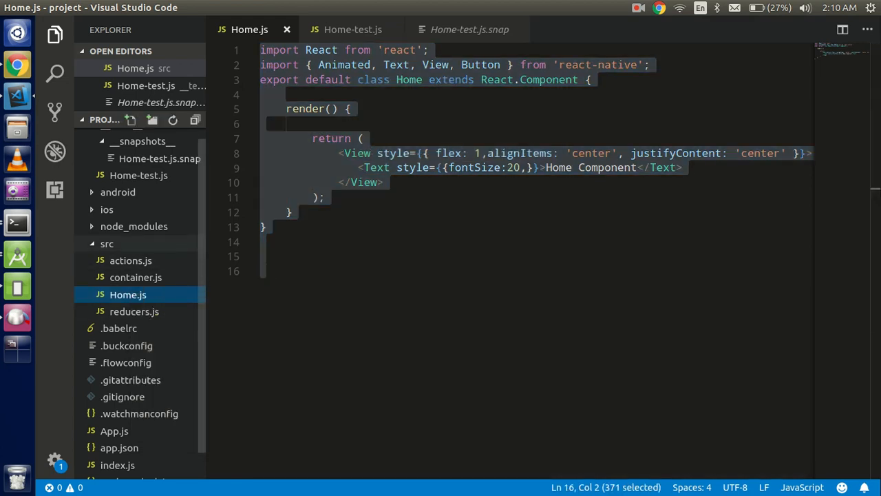
right_click(103, 245)
key(Return)
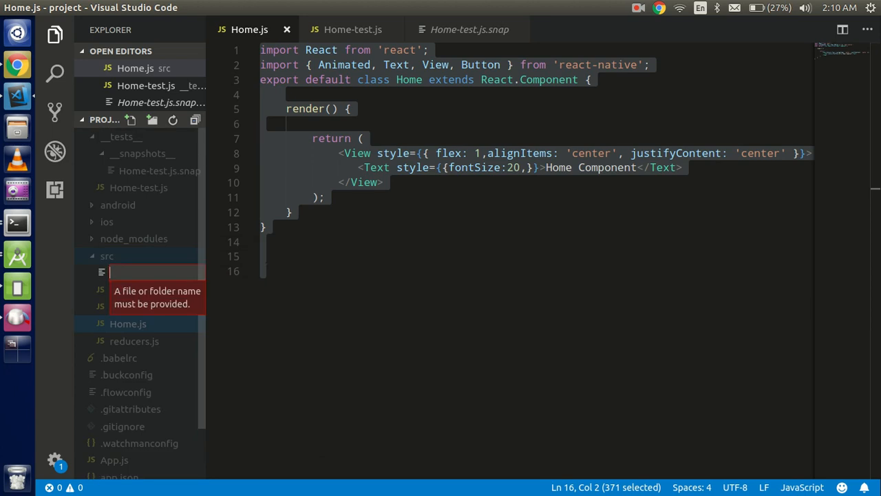
text(Profile.)
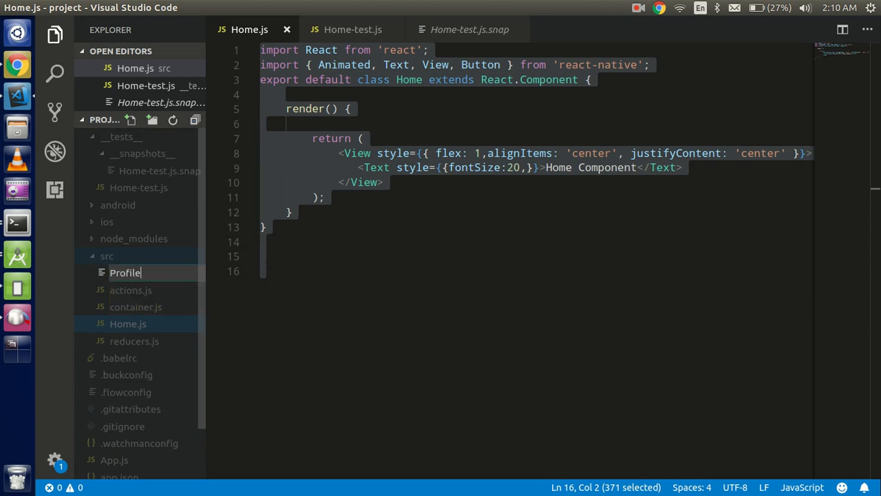
text(js)
key(Return)
key(ctrl+v)
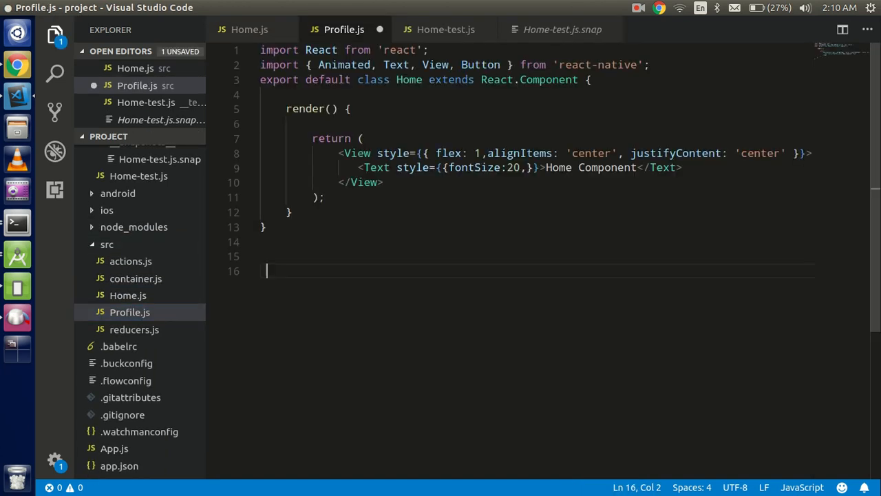
Rename the class and text to Profile / 'Profile Component', drop the trailing comma, and save.
double_click(409, 79)
text(P)
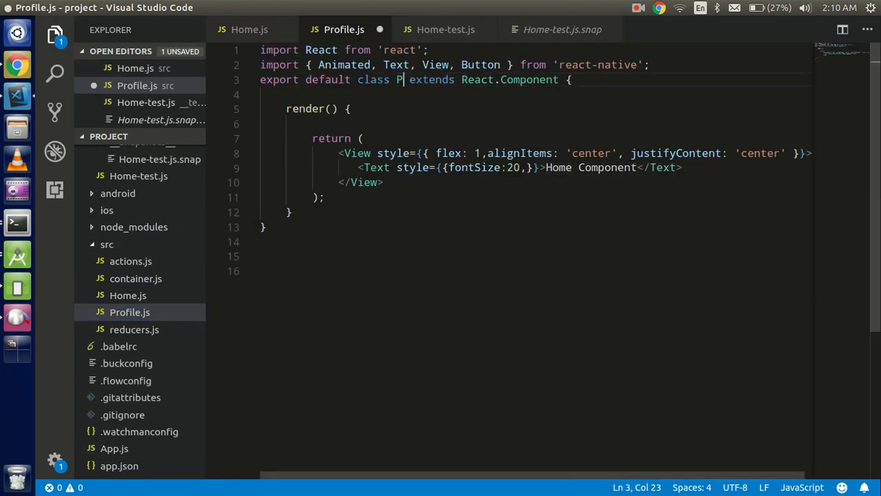
text(rof)
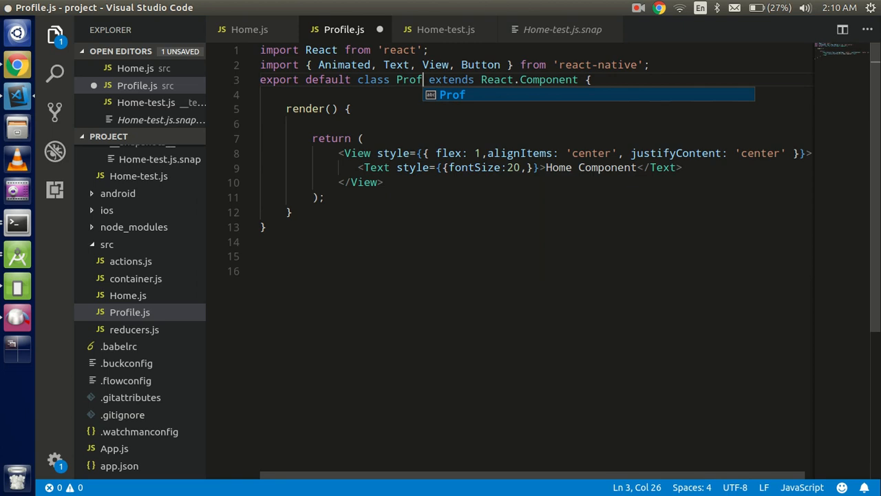
text(ile)
key(ctrl+d)
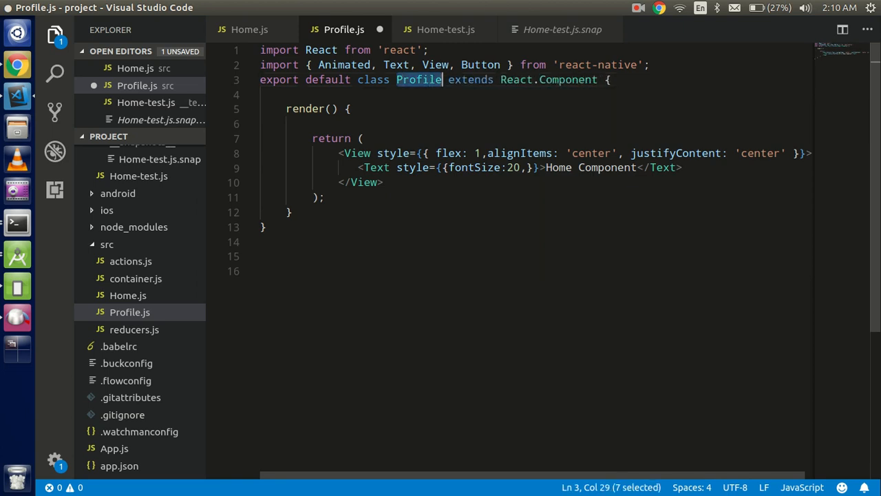
double_click(559, 168)
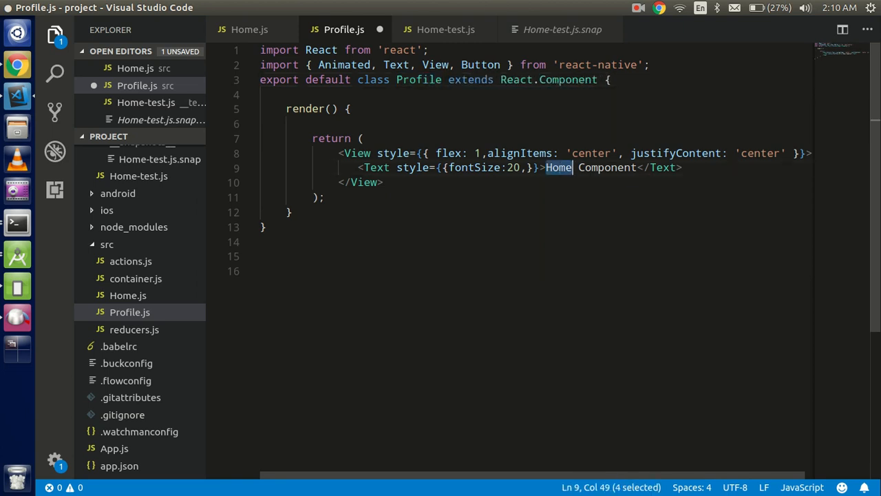
text(Profile)
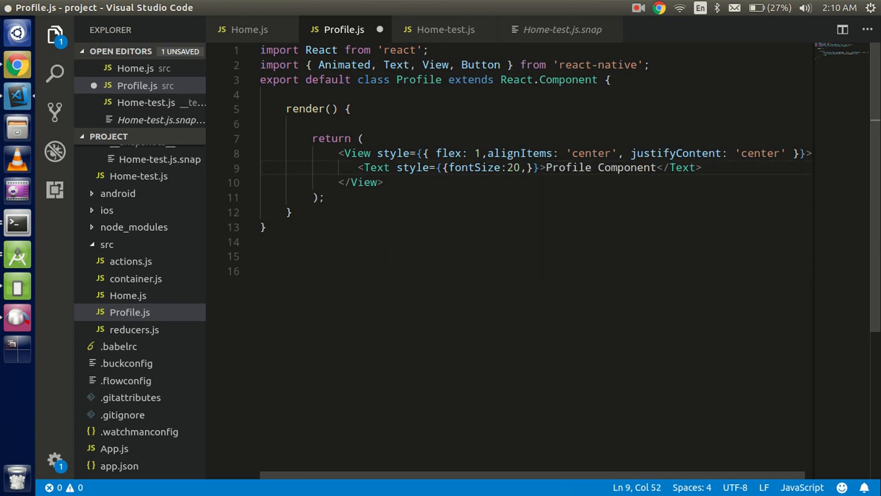
key(ctrl+s)
click(526, 167)
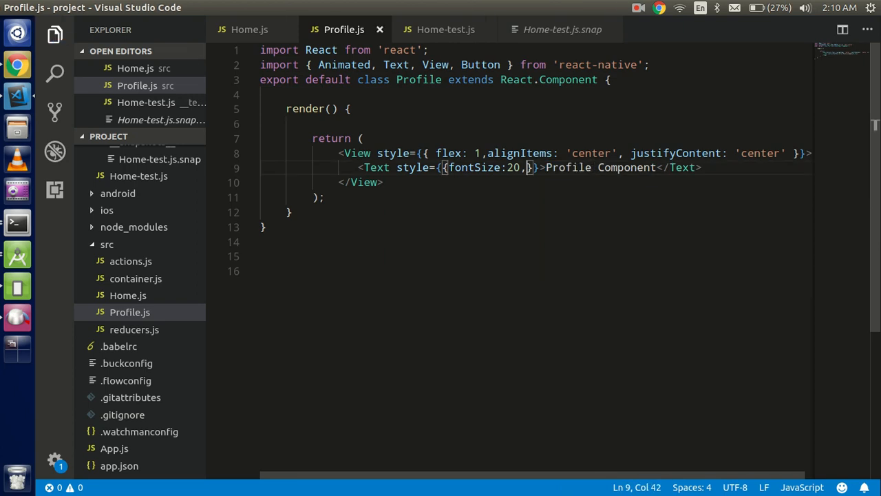
key(BackSpace)
key(ctrl+s)
Add an import of Profile from './Profile' in Home.js and save.
key(ctrl+Tab)
key(ctrl+a)
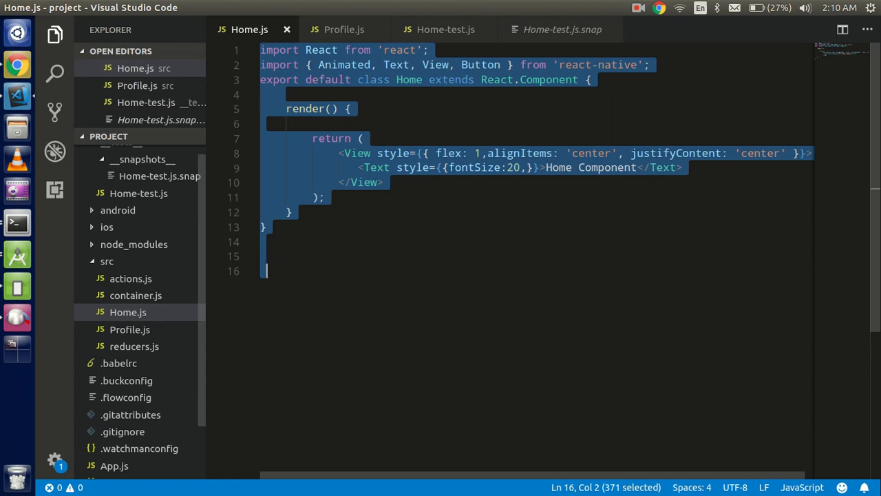
click(377, 167)
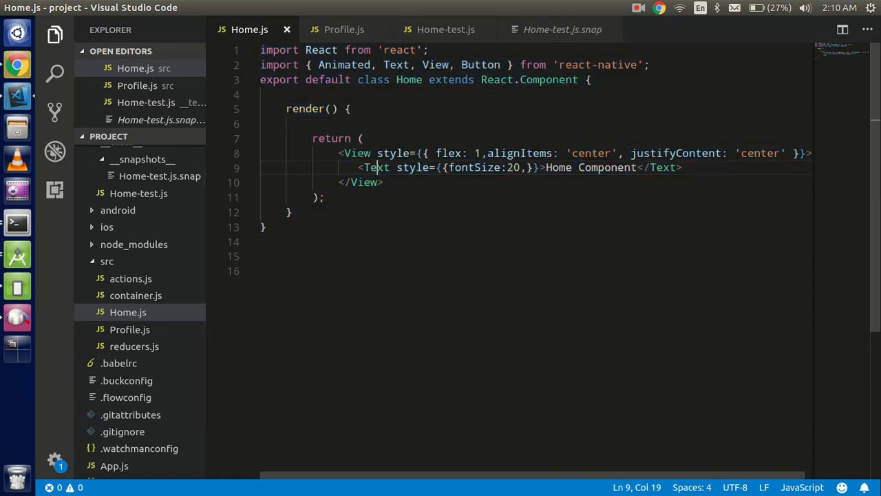
click(652, 65)
key(Return)
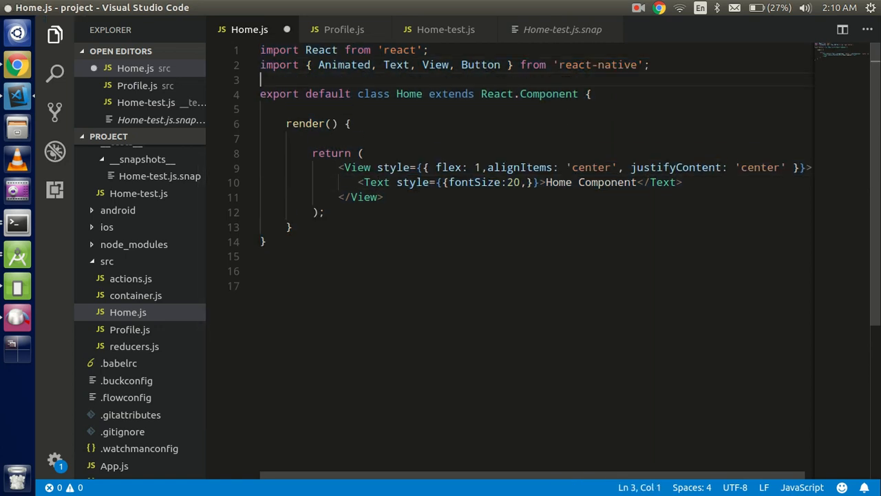
text(im)
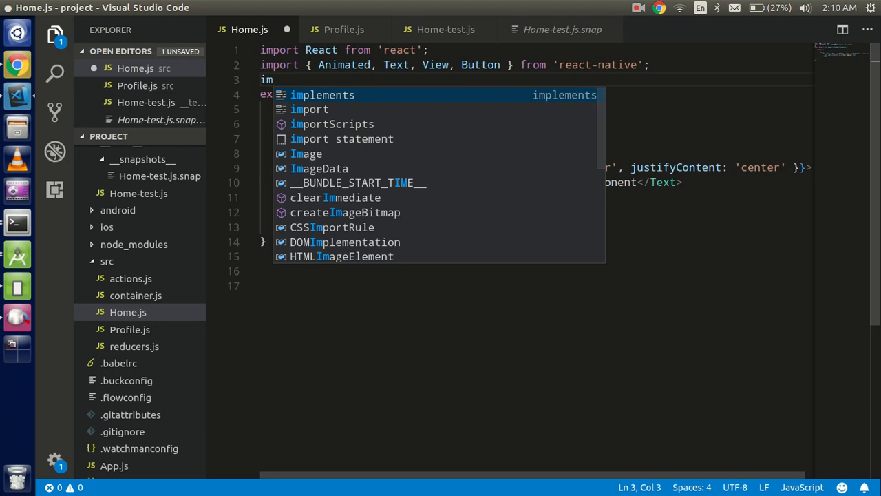
text(port)
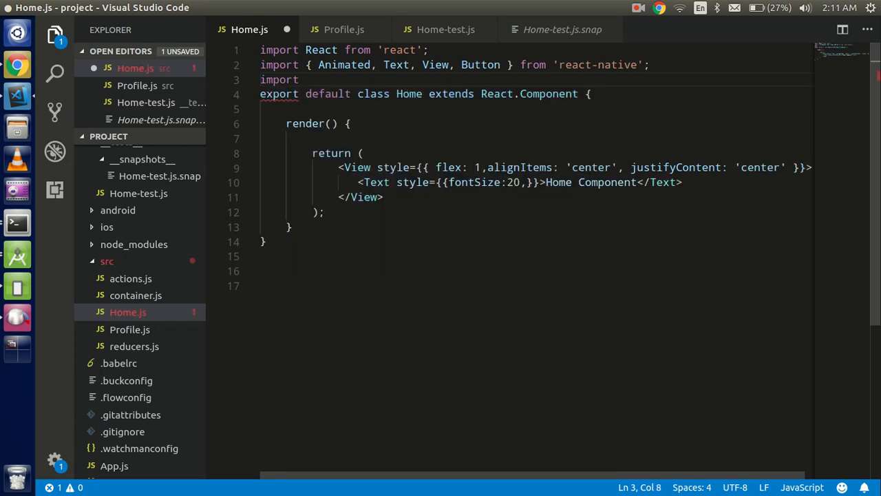
text( Profile from )
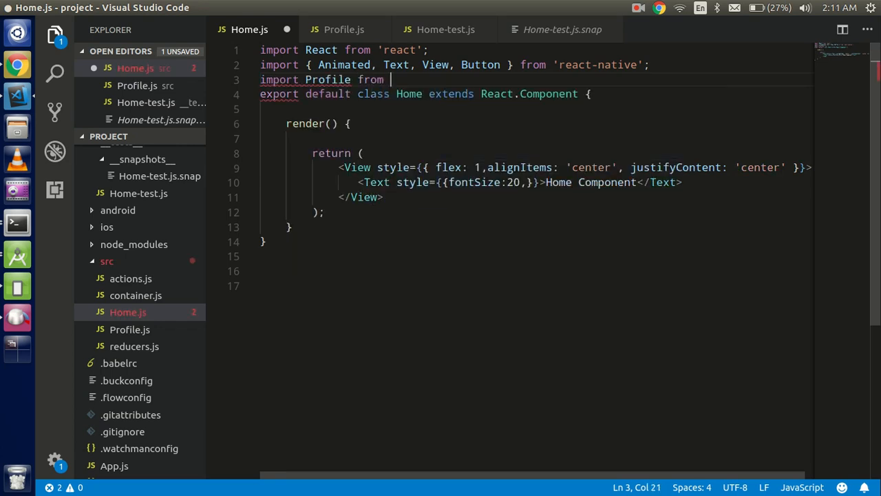
text('./)
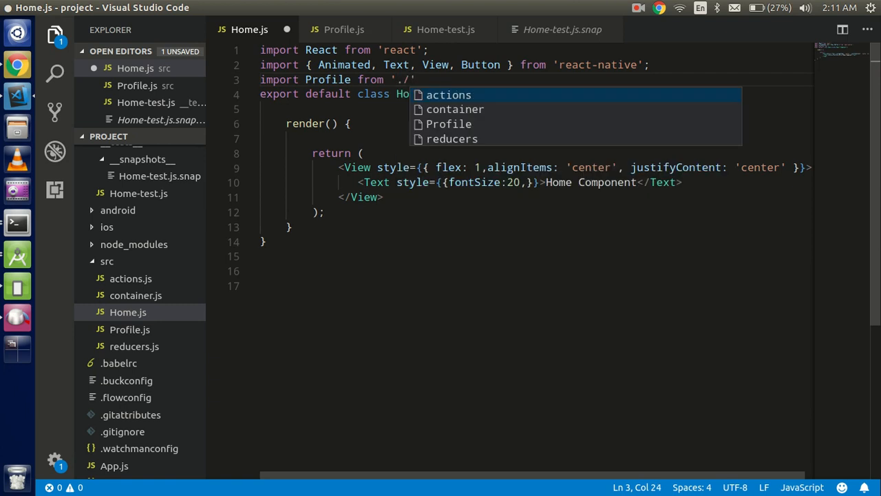
text(Profile)
key(Right)
text(;)
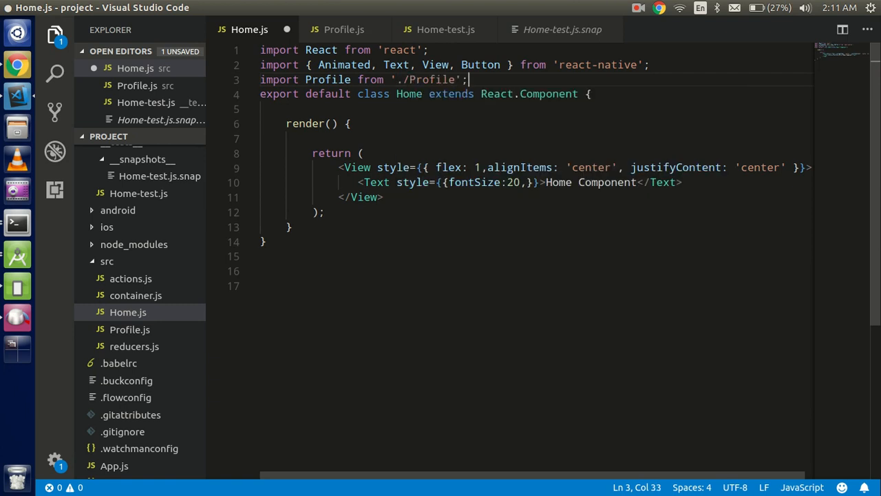
key(ctrl+s)
key(Down)
key(Down)
key(Down)
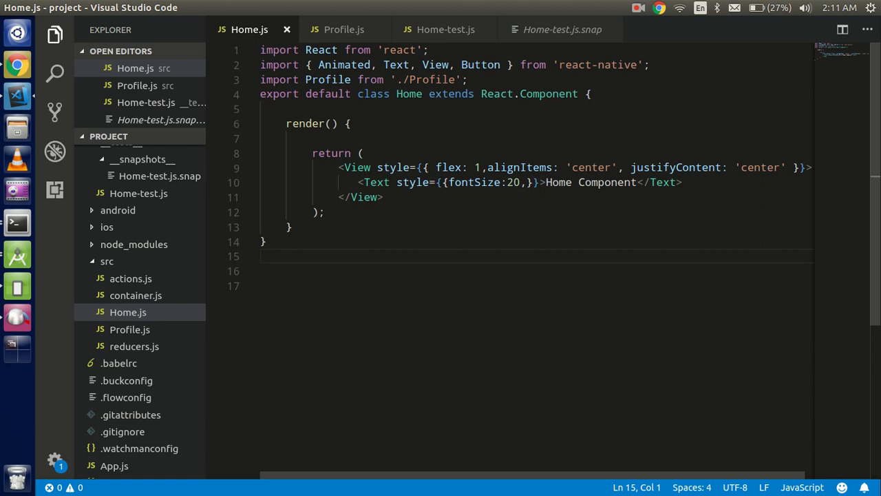
Replace the Home Text element with a self-closing <Profile /> and save.
click(376, 183)
double_click(377, 182)
text(Profile)
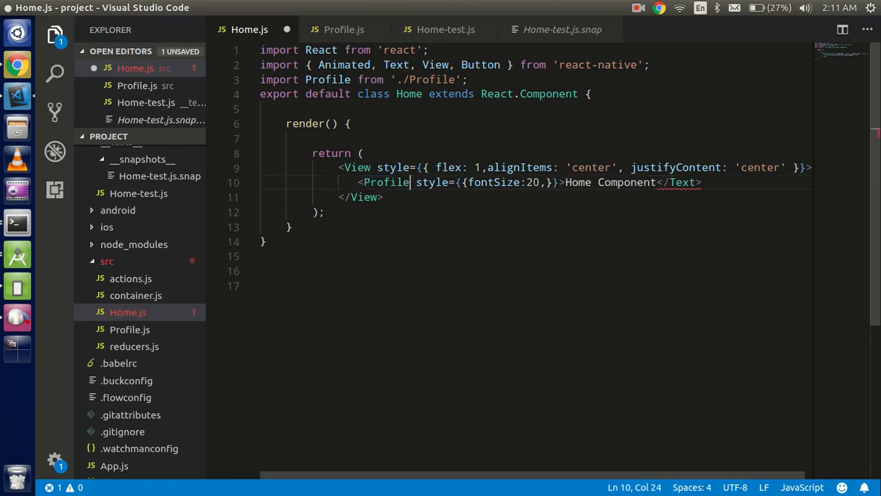
double_click(678, 182)
text(Profile)
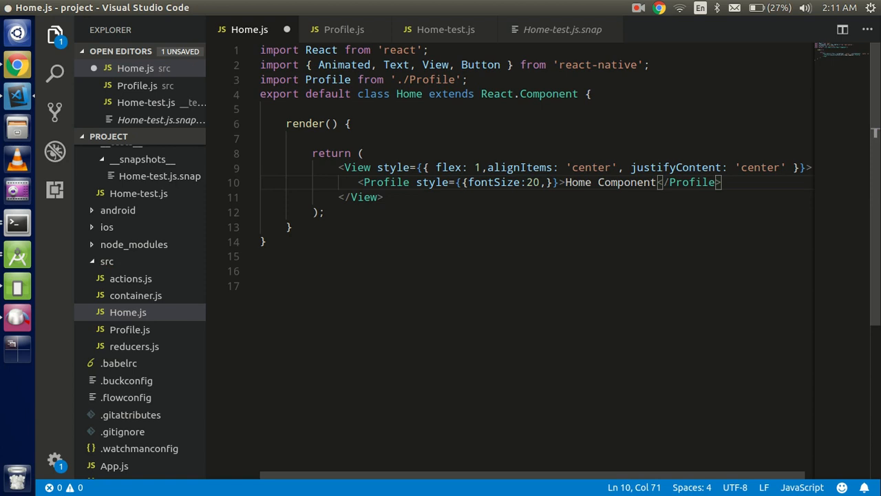
drag(416, 183, 723, 183)
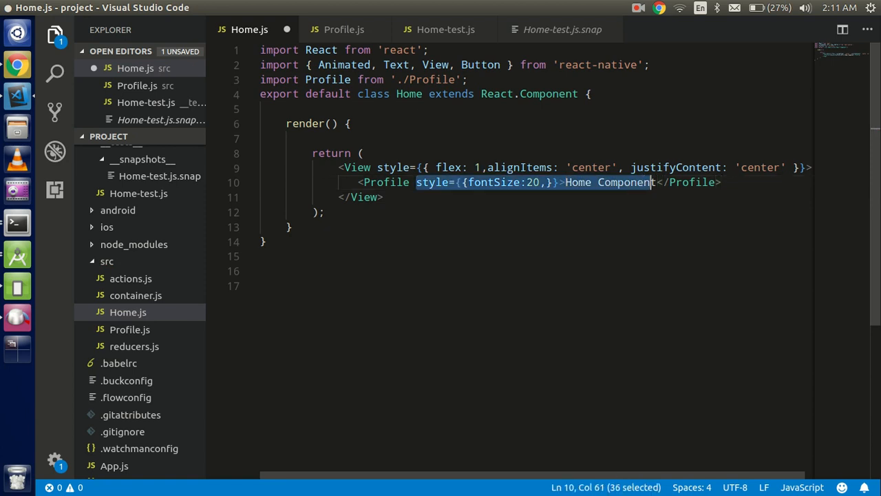
key(BackSpace)
text(/)
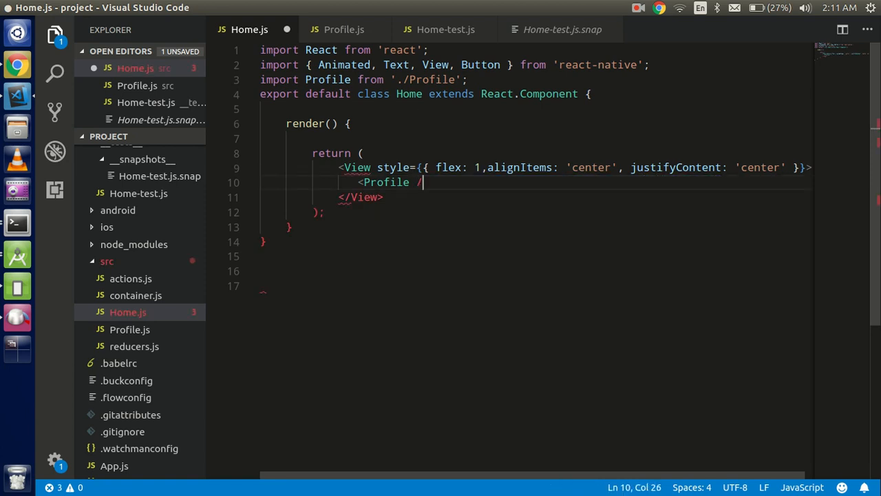
text(>)
key(ctrl+s)
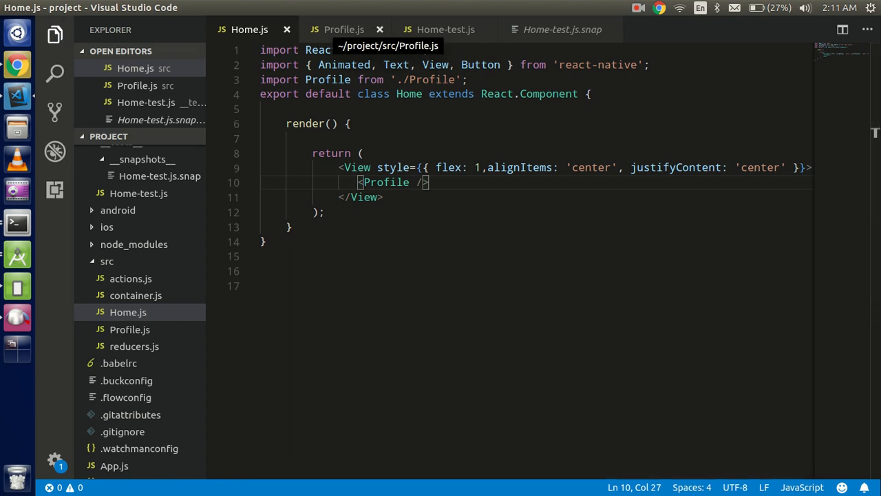
Check the emulator now displaying 'Profile Component' and return to Home.js.
click(344, 29)
click(250, 30)
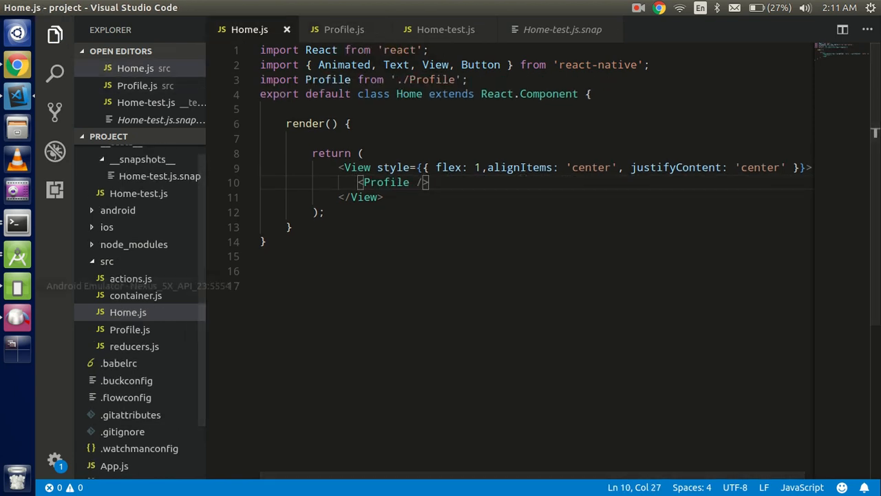
click(17, 287)
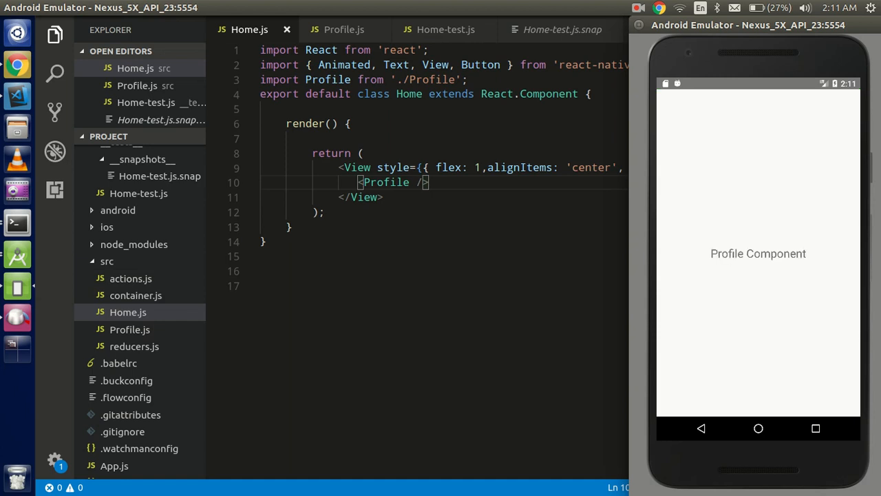
click(289, 226)
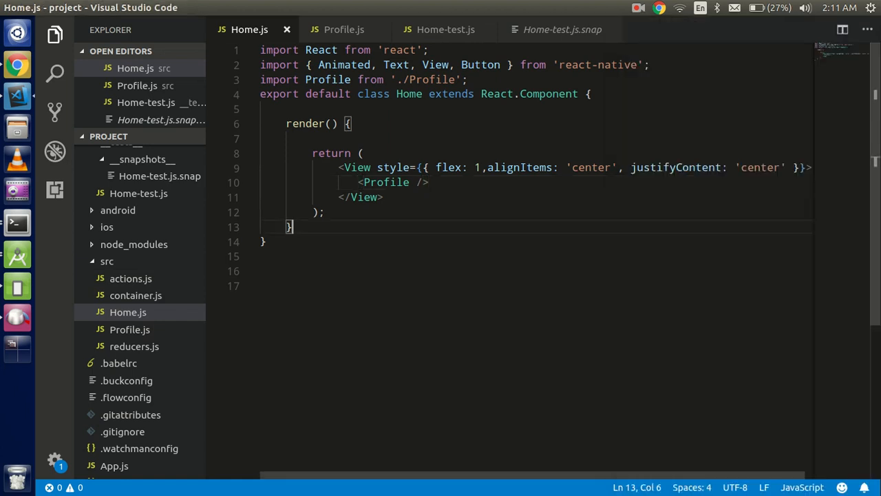
Run plain npm test, which fails against the old Home snapshot.
key(alt+Tab)
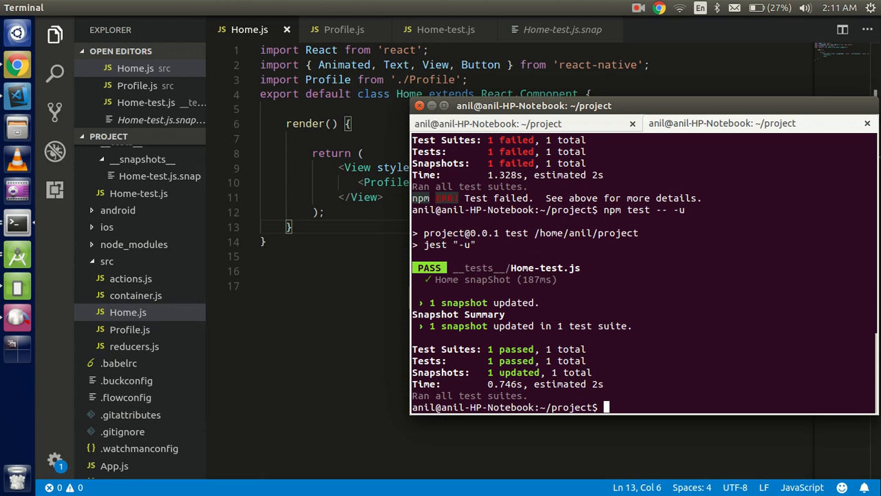
key(Up)
key(BackSpace)
key(BackSpace)
key(BackSpace)
key(Return)
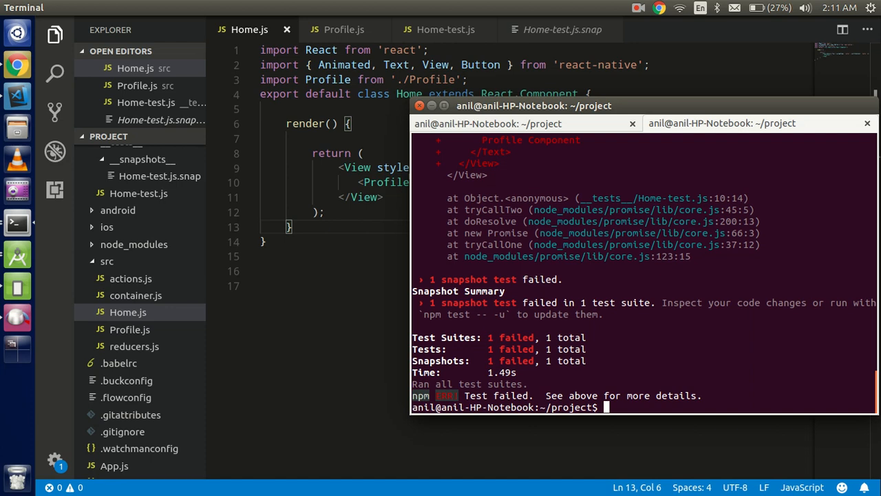
text(npm test -- -u)
Update the snapshot with npm test -- -u, rerun npm test passing, and return to the editor.
key(Return)
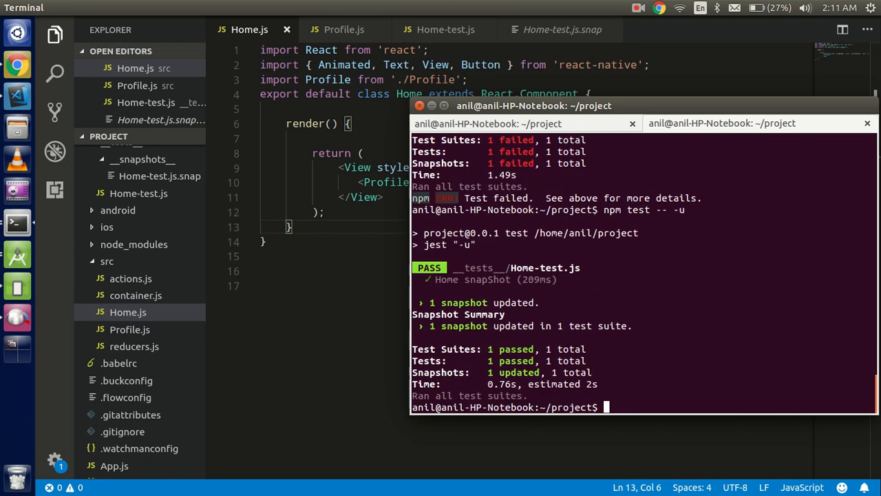
key(Up)
key(BackSpace)
key(BackSpace)
key(BackSpace)
key(Return)
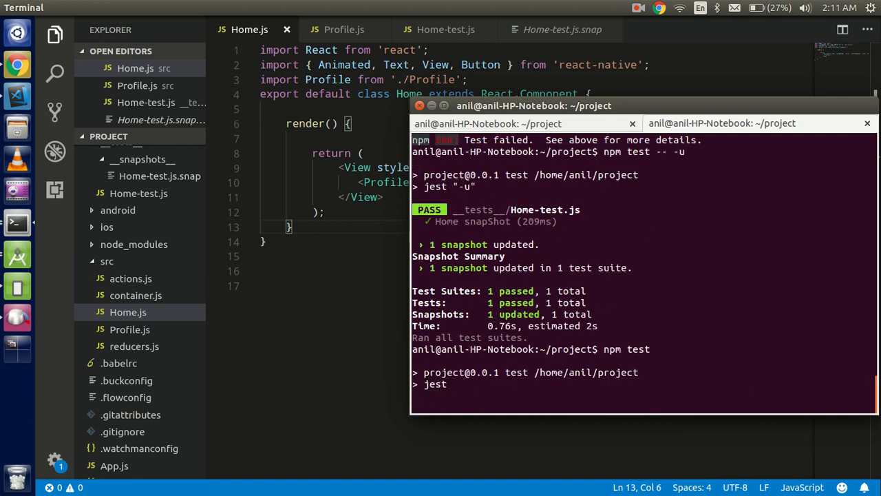
click(267, 286)
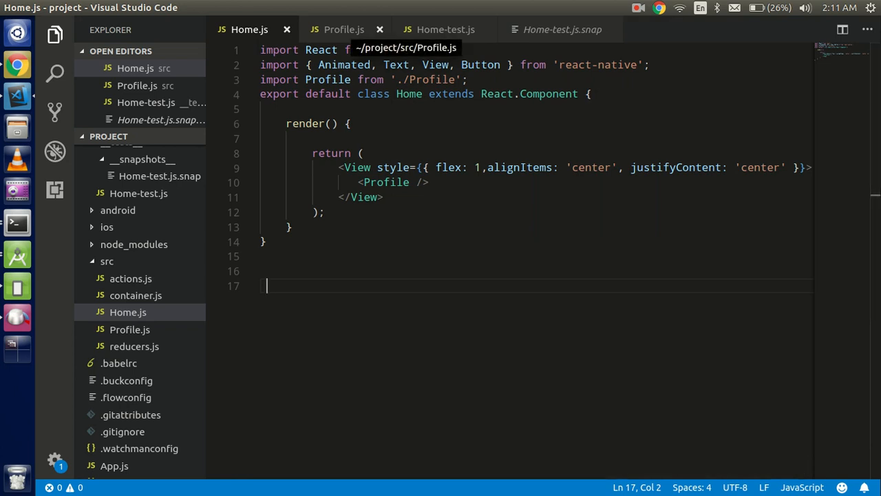
Set the Profile Text fontSize to 30, save Profile.js and bring up the terminal.
click(344, 30)
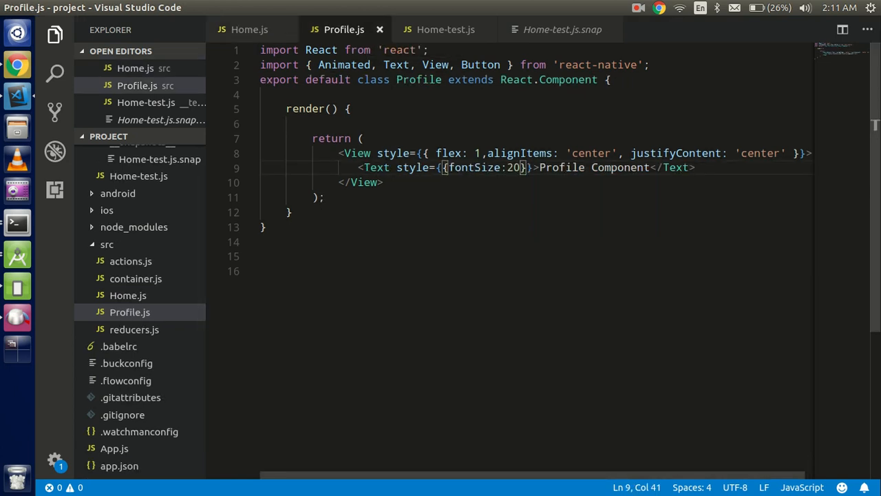
key(BackSpace)
key(BackSpace)
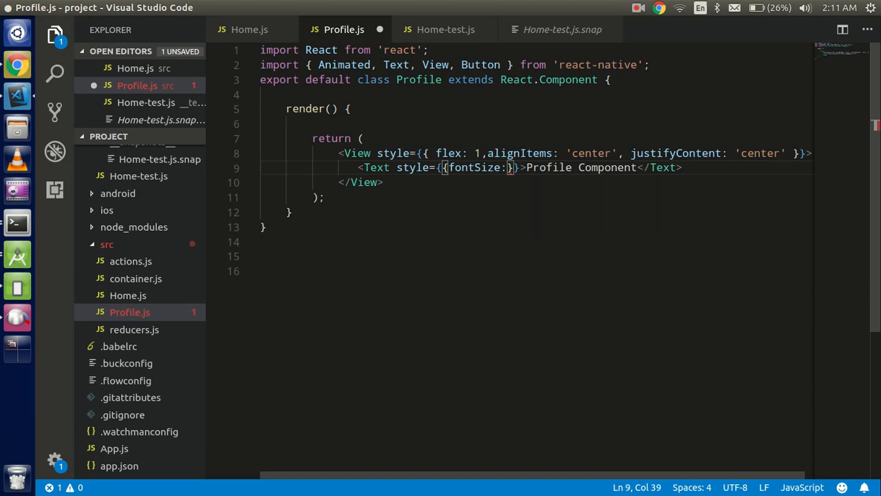
text(30)
key(ctrl+s)
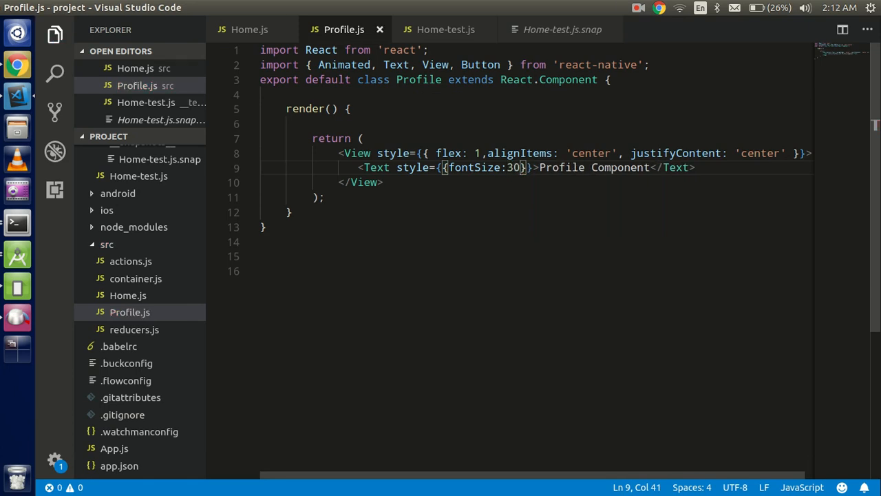
click(487, 153)
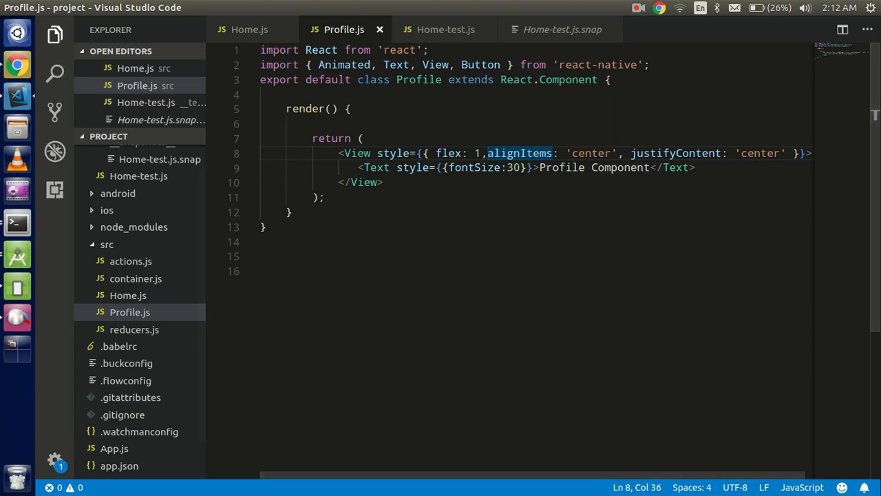
key(alt+Tab)
Rerun npm test, which now fails the Home snapshot after the Profile font change.
key(Up)
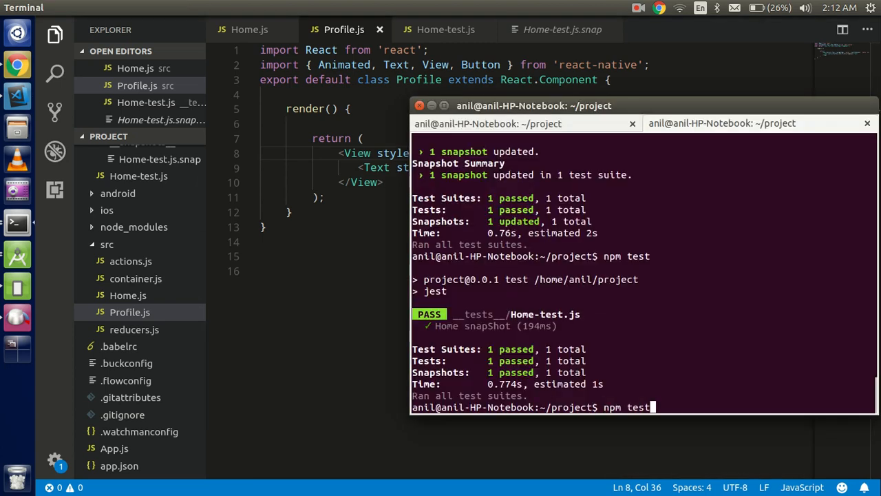
key(Return)
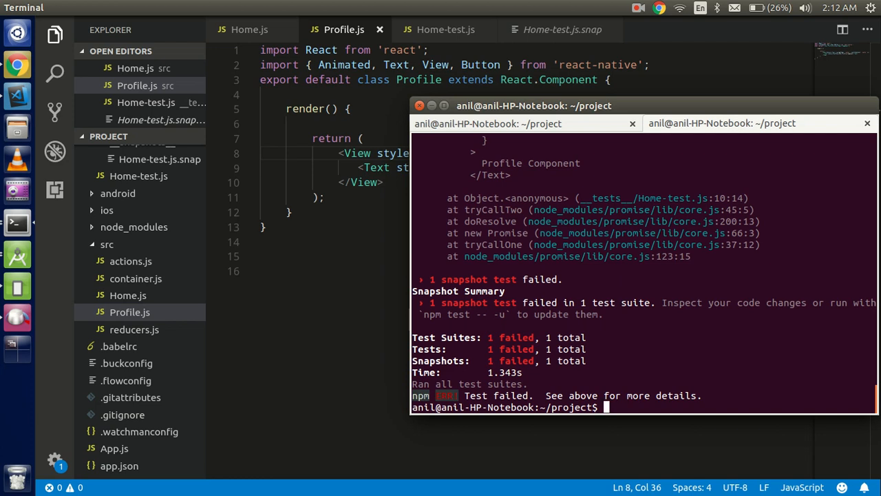
Review Home-test.js.snap still recording fontSize 20, then switch back to Home.js.
click(249, 29)
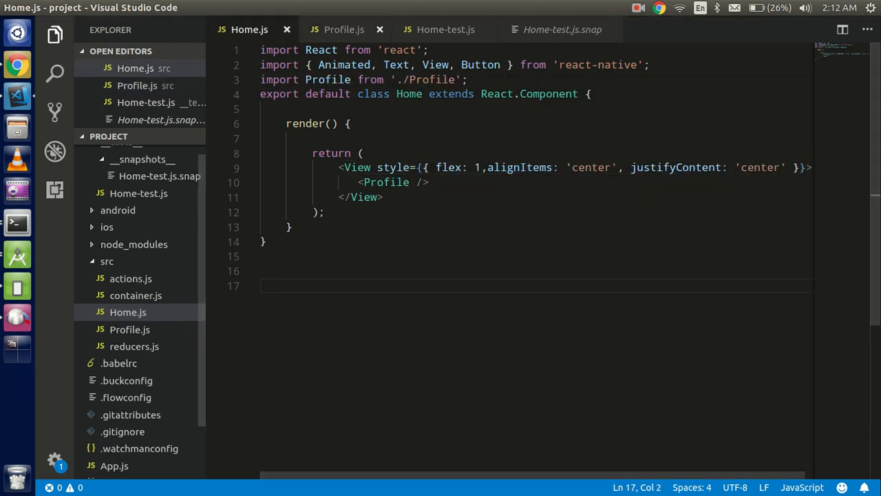
key(ctrl+Page_Down)
key(ctrl+Page_Down)
key(ctrl+Page_Down)
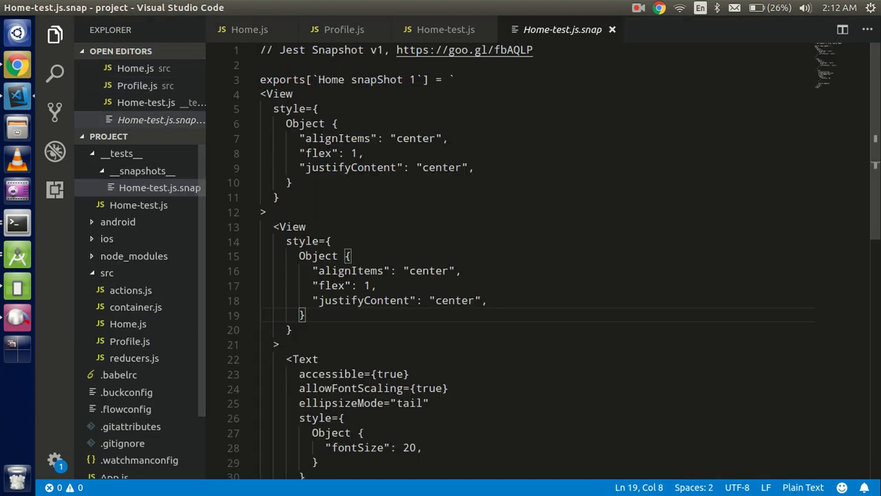
scroll(509, 262, down, 10)
scroll(510, 262, up, 10)
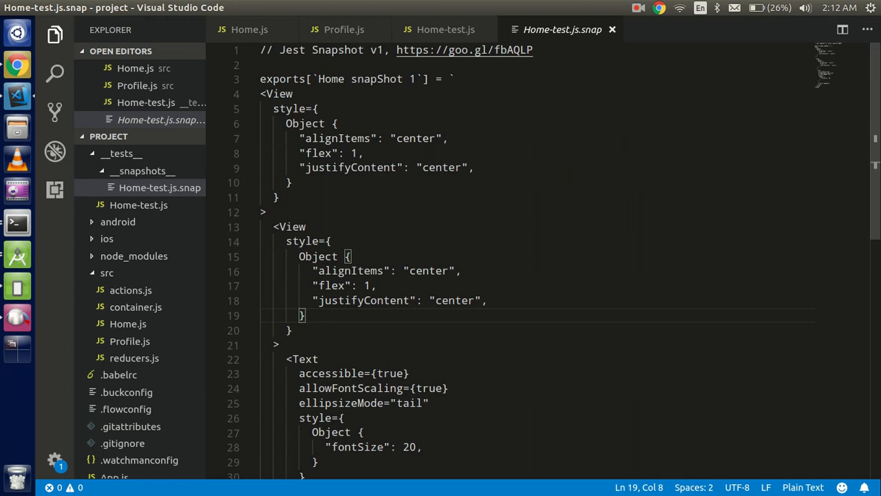
click(332, 241)
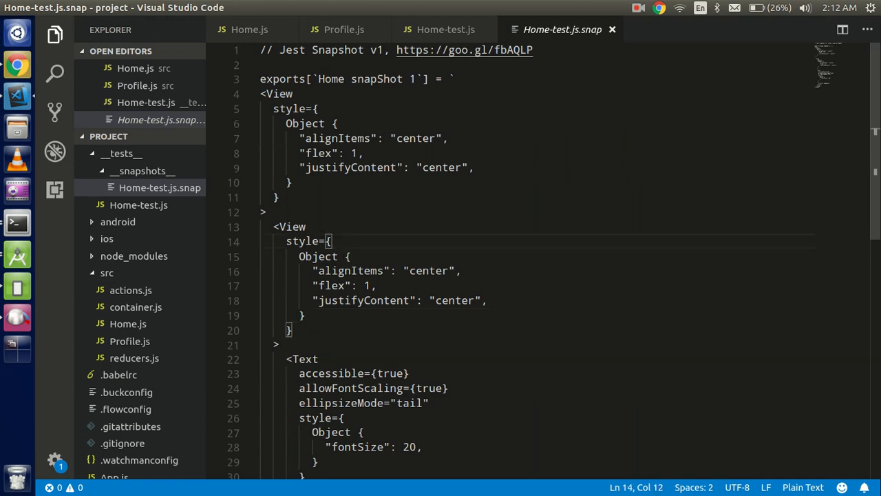
key(ctrl+Page_Up)
key(ctrl+Page_Up)
key(ctrl+Page_Up)
key(alt+Tab)
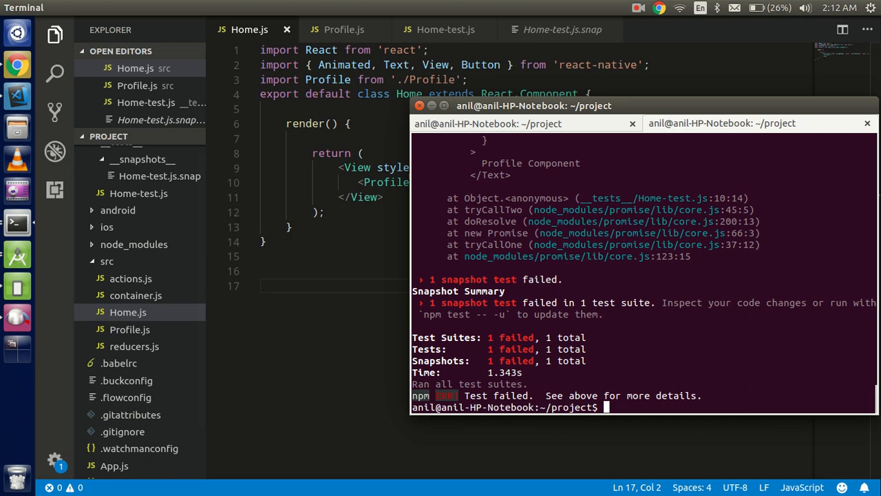